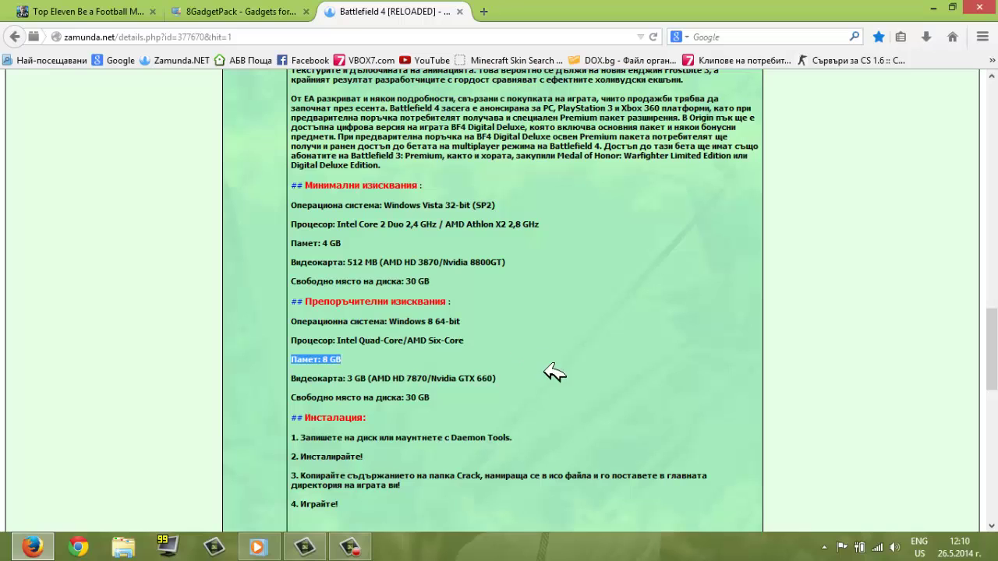
Step: Examine the Battlefield 4 system requirements, installation instructions and description on the torrent page
click(557, 373)
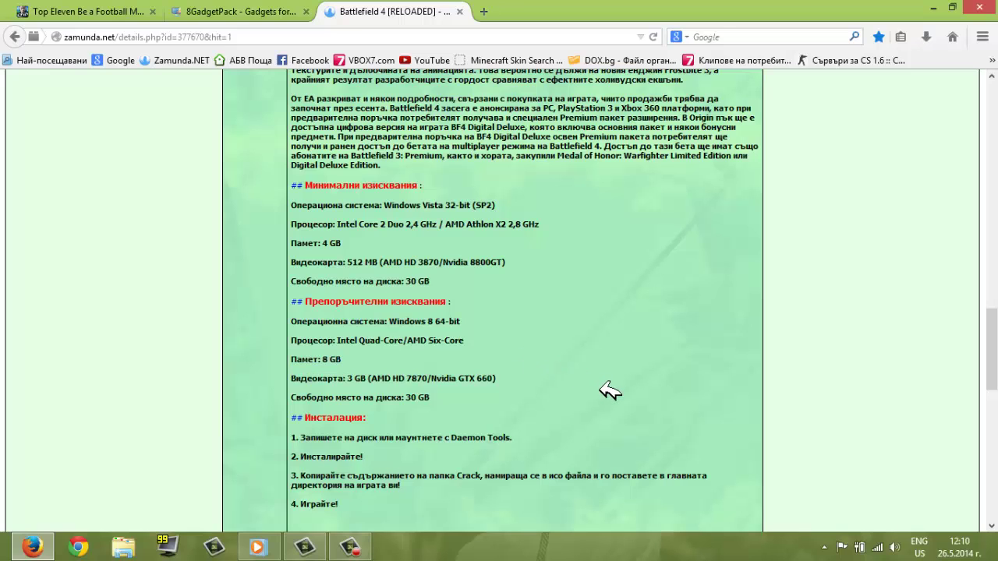
scroll(609, 390, down, 2)
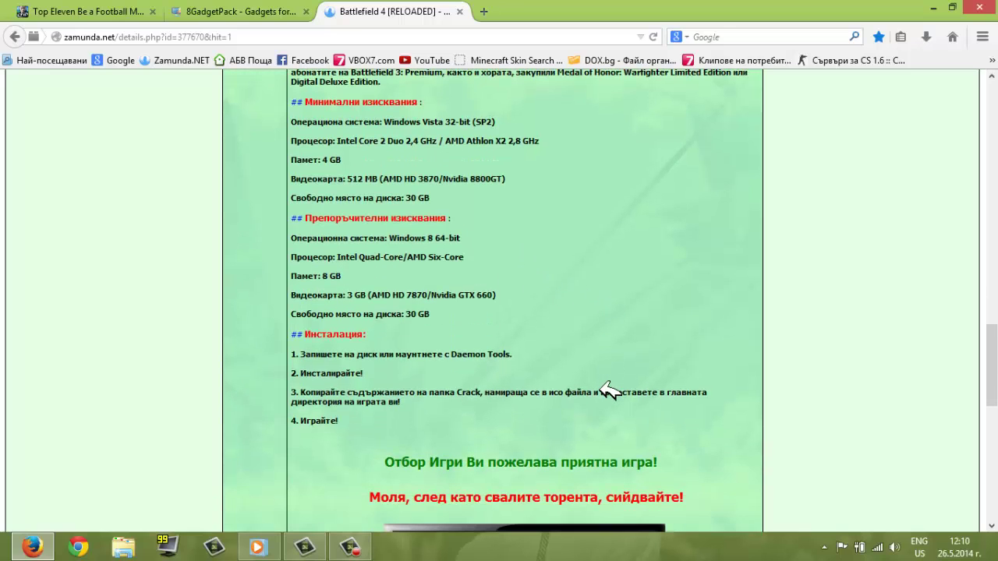
scroll(806, 412, down, 3)
scroll(811, 412, up, 10)
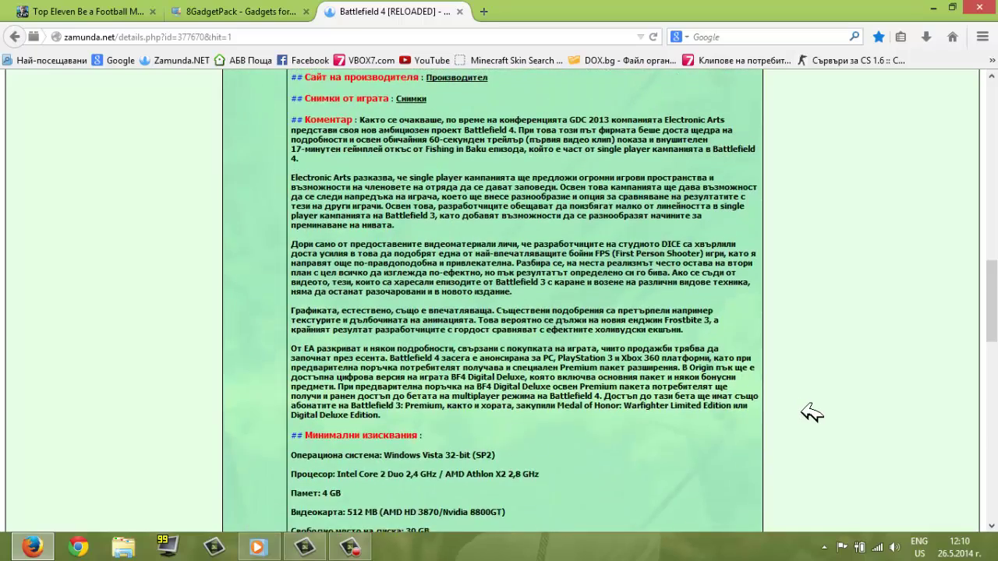
scroll(811, 411, up, 8)
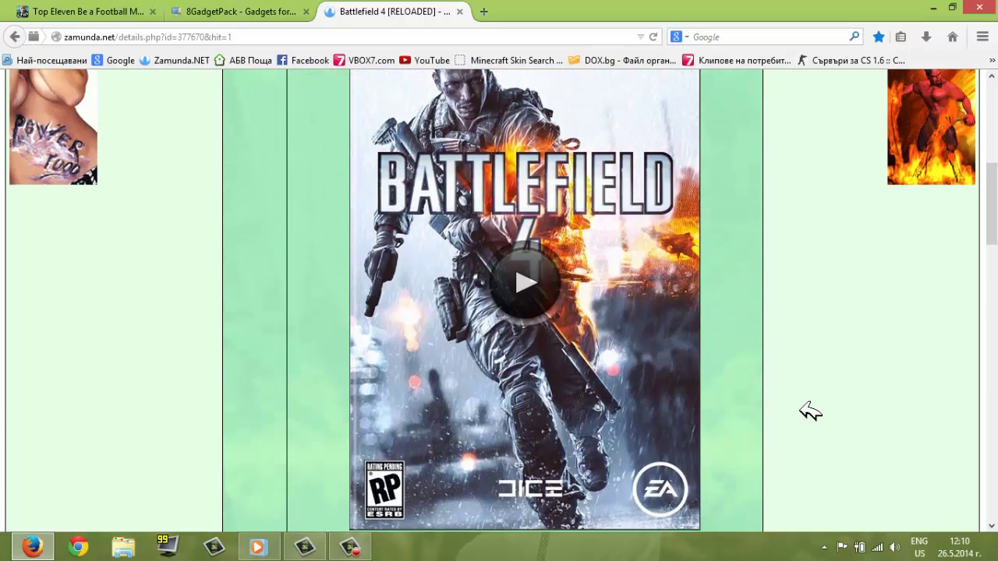
scroll(811, 412, up, 2)
scroll(811, 412, down, 2)
scroll(850, 325, up, 2)
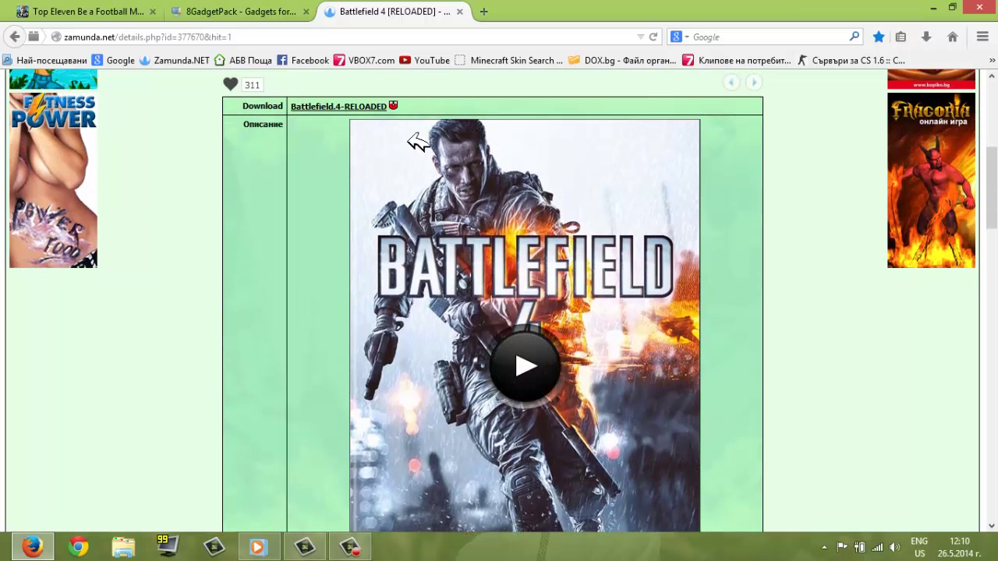
Step: Open the Battlefield.4-RELOADED torrent in µTorrent, decline the program update, and add all its contents for download into F:\games\
click(336, 105)
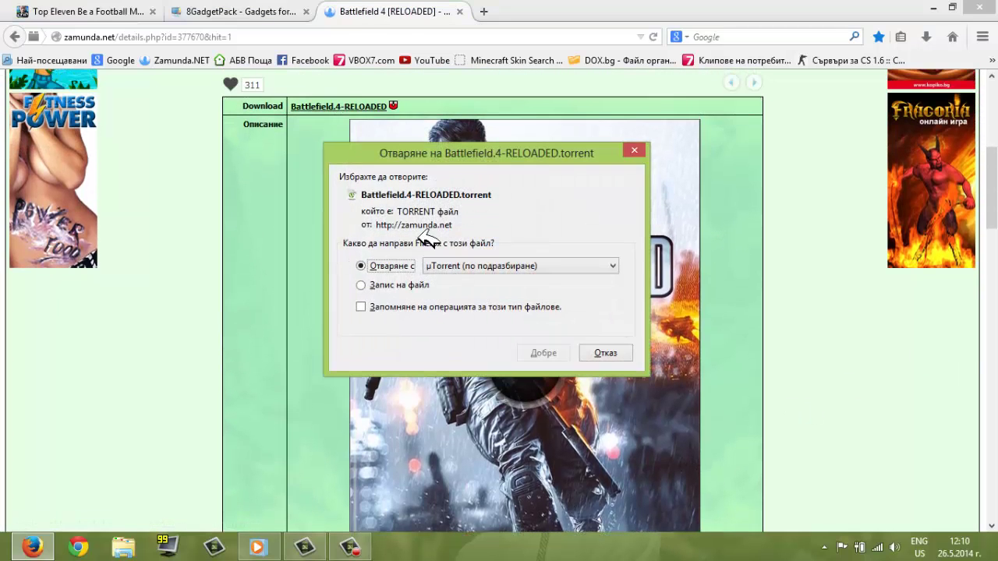
click(543, 350)
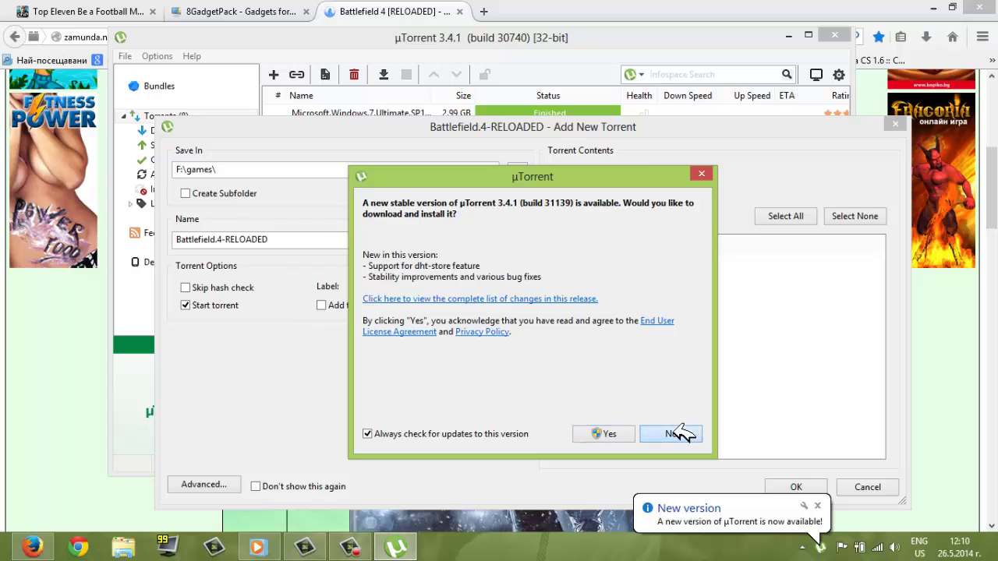
click(671, 433)
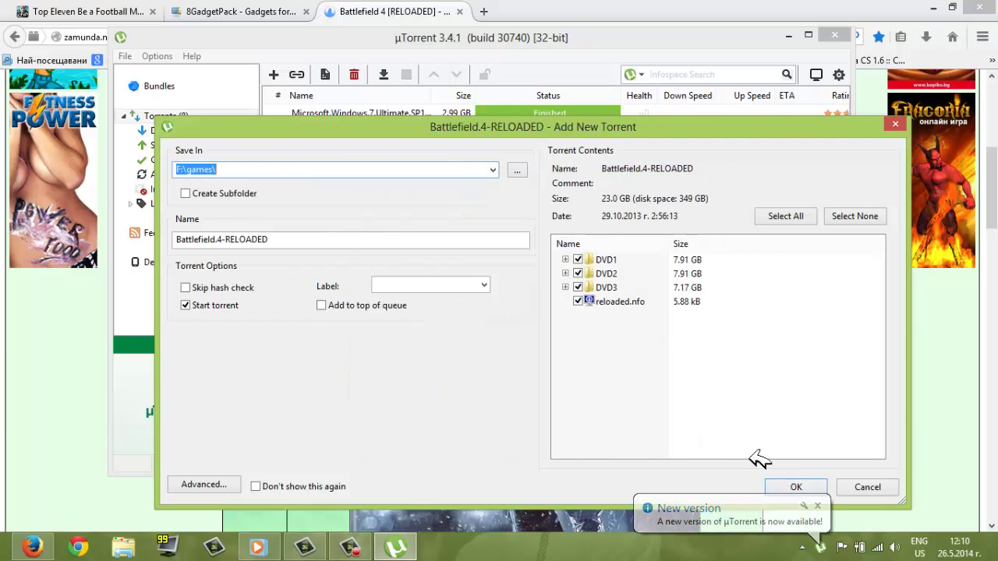
click(803, 485)
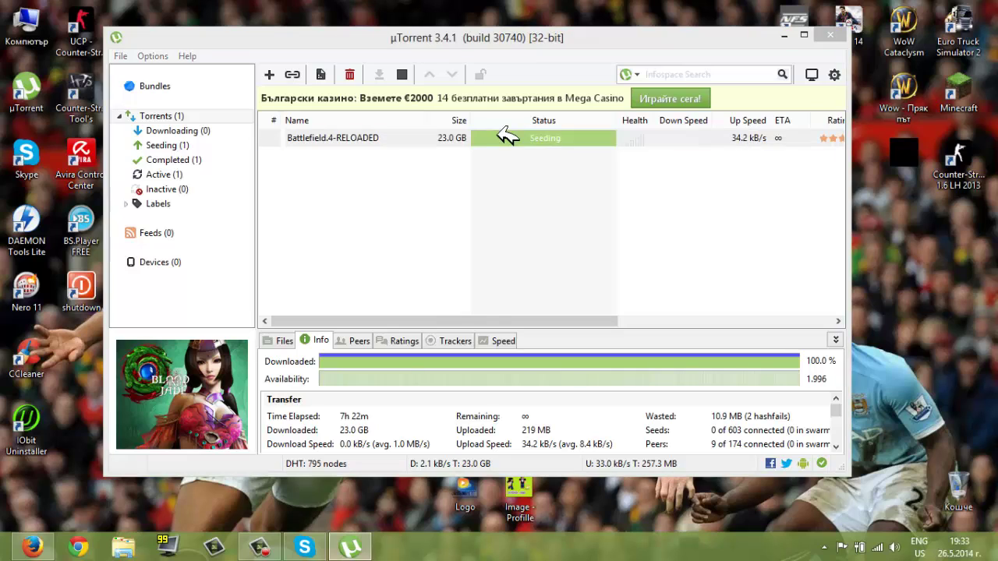
Step: Switch to the games folder window in File Explorer and close the µTorrent window
click(420, 286)
key(alt+Tab)
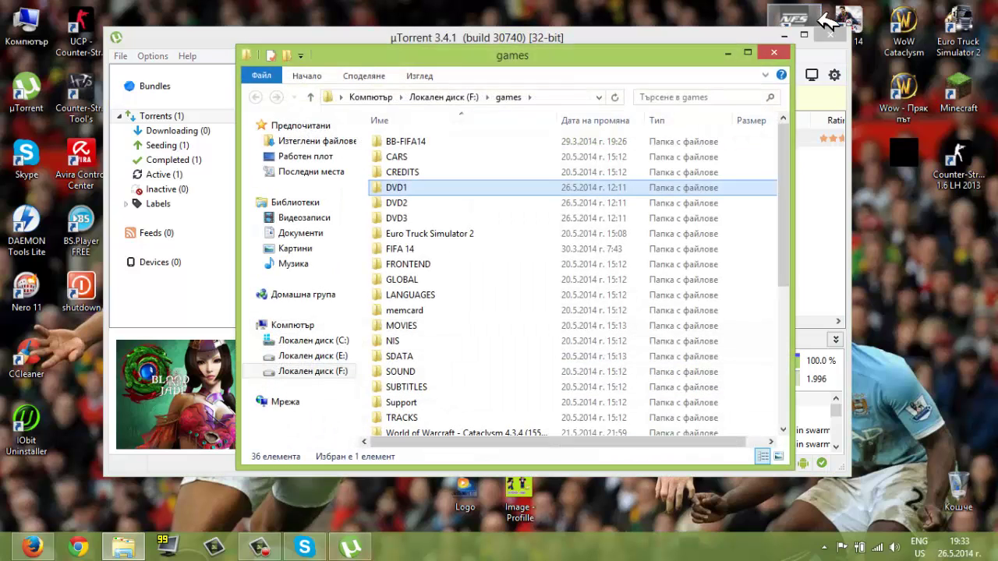
click(830, 35)
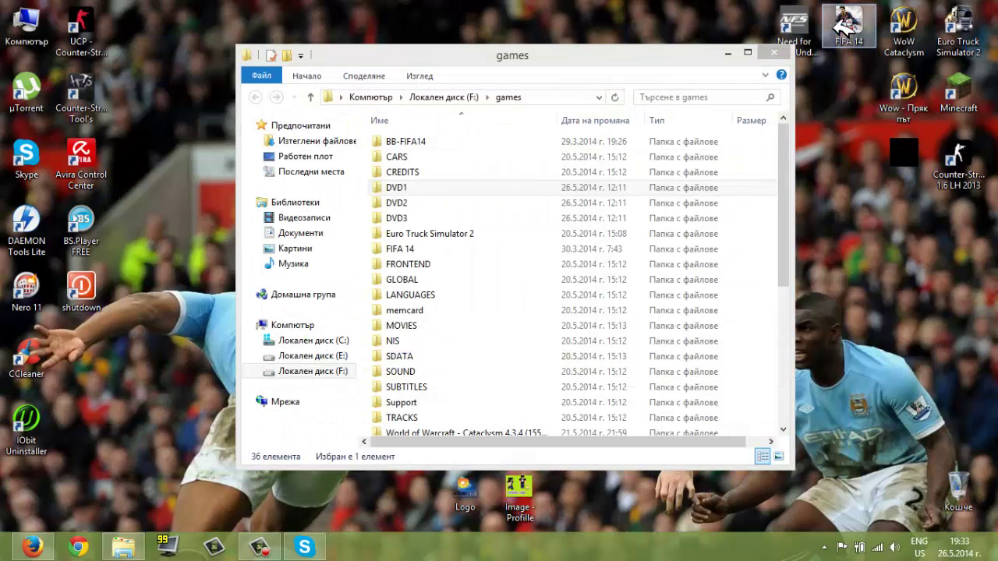
Step: Open the DVD1 folder inside games and mount the rld-bf4a disc image
click(517, 190)
click(423, 204)
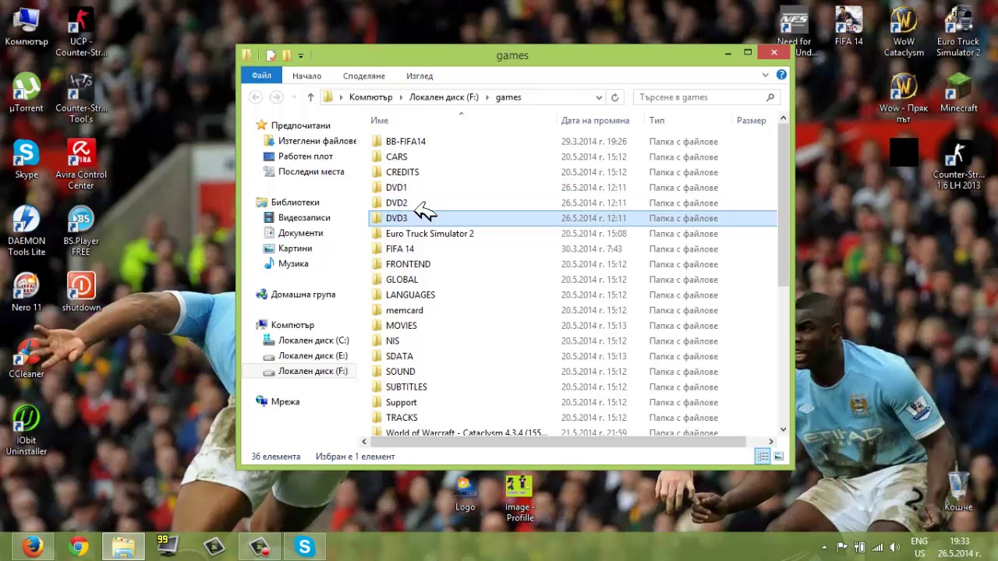
double_click(438, 189)
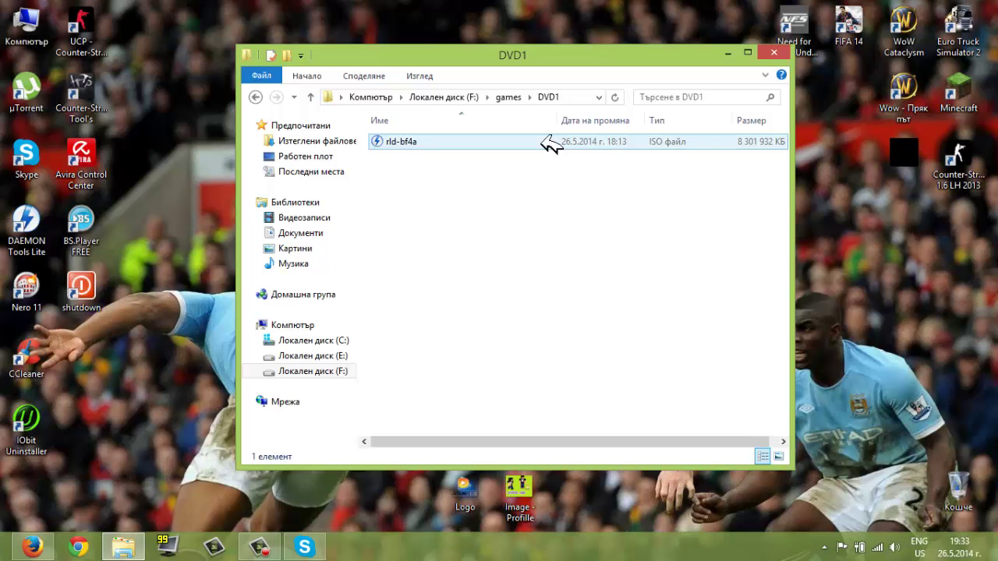
click(490, 142)
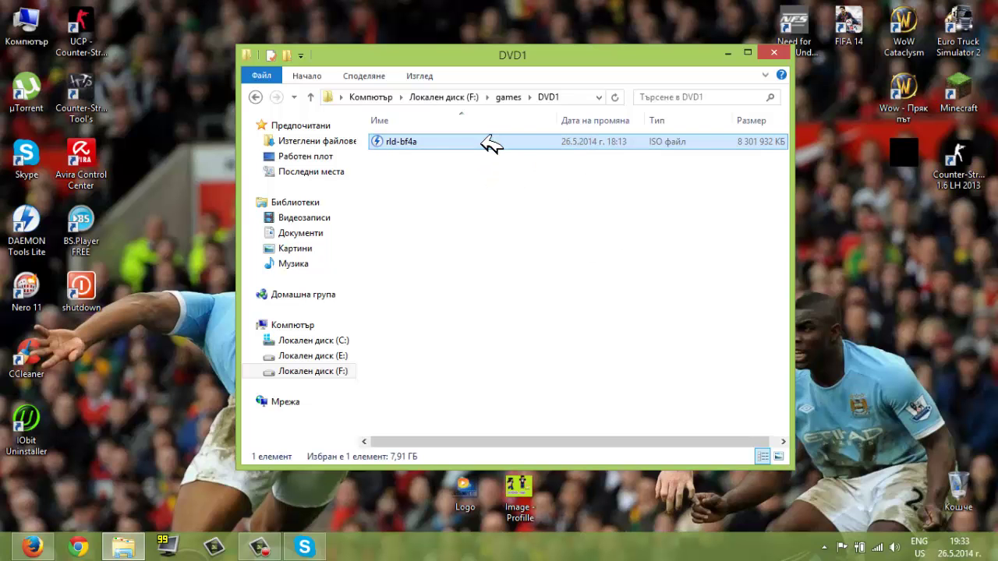
double_click(490, 142)
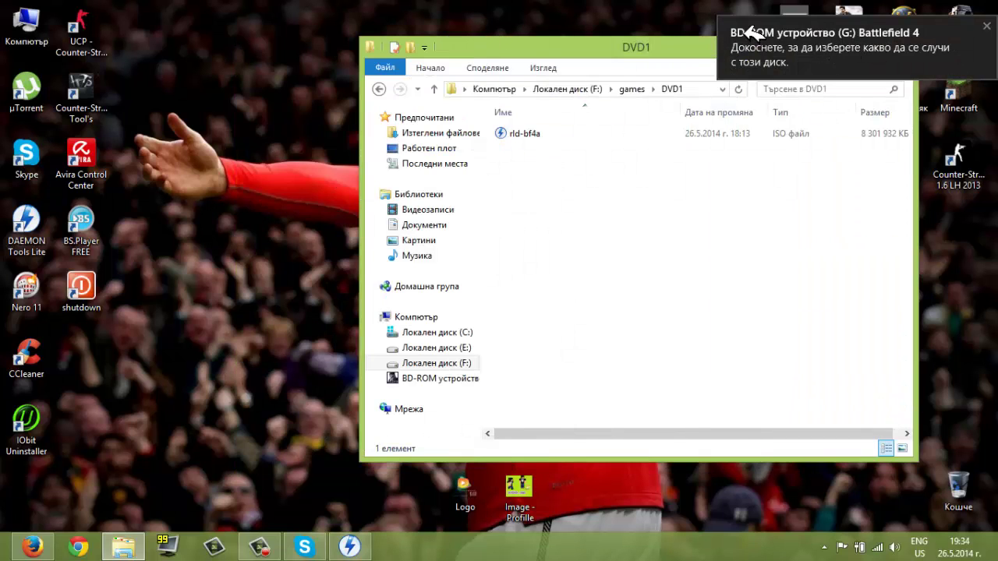
Step: Dismiss the autoplay options and open the contents of the mounted Battlefield 4 disc (G:) from Computer
click(858, 43)
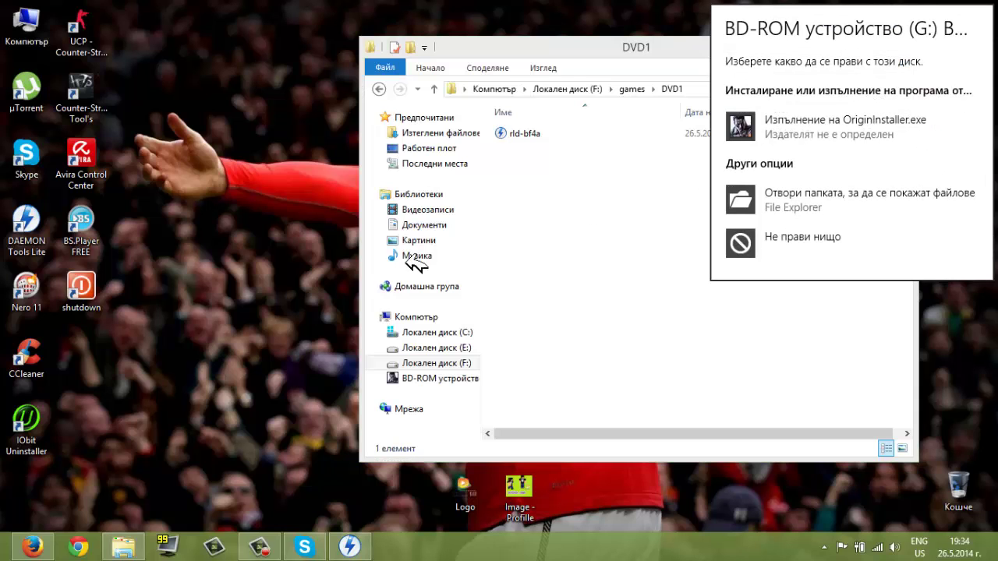
click(421, 313)
click(416, 316)
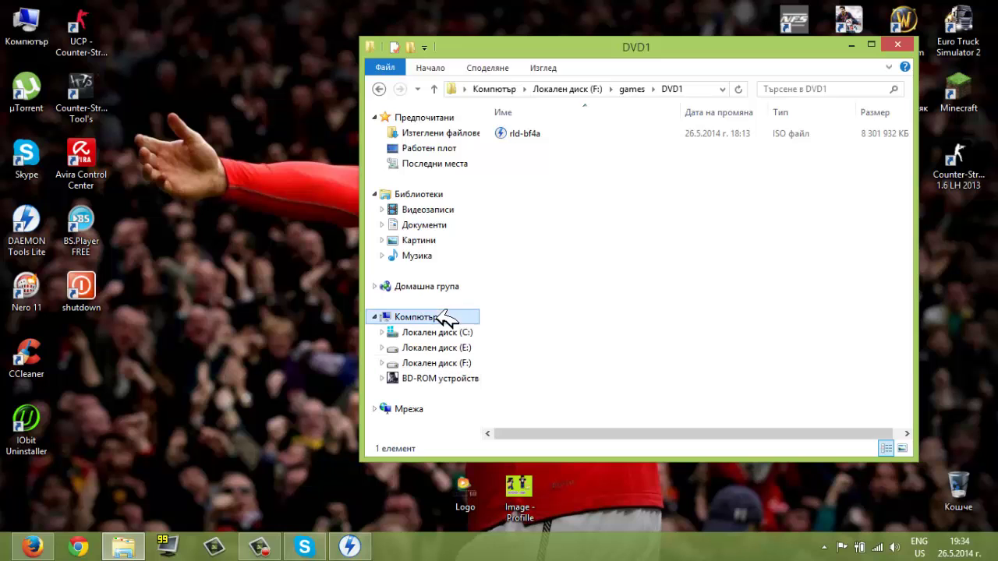
right_click(788, 256)
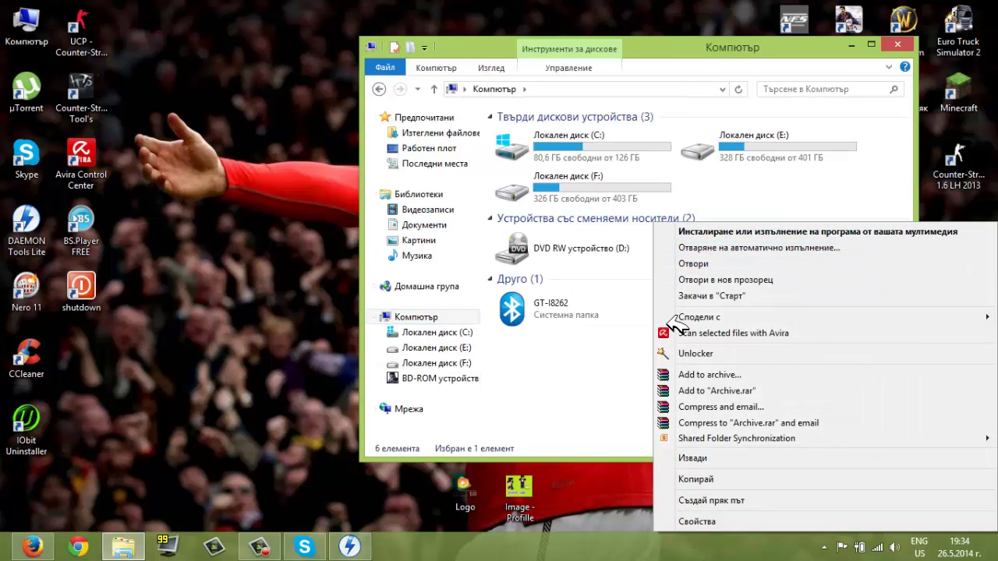
click(586, 348)
right_click(755, 251)
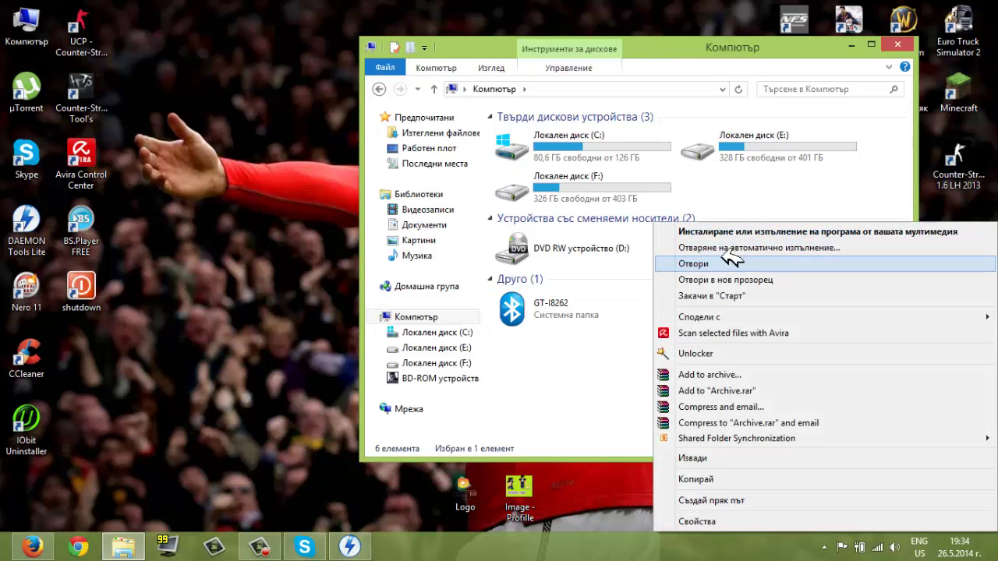
click(701, 265)
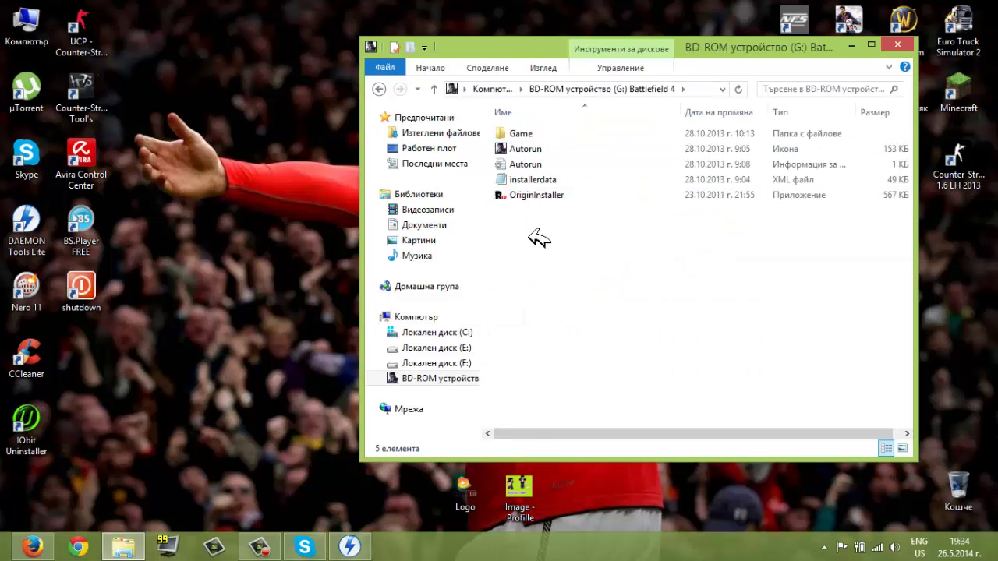
Step: Run OriginInstaller from the Battlefield 4 disc and minimize the File Explorer window
drag(535, 238, 613, 239)
click(512, 200)
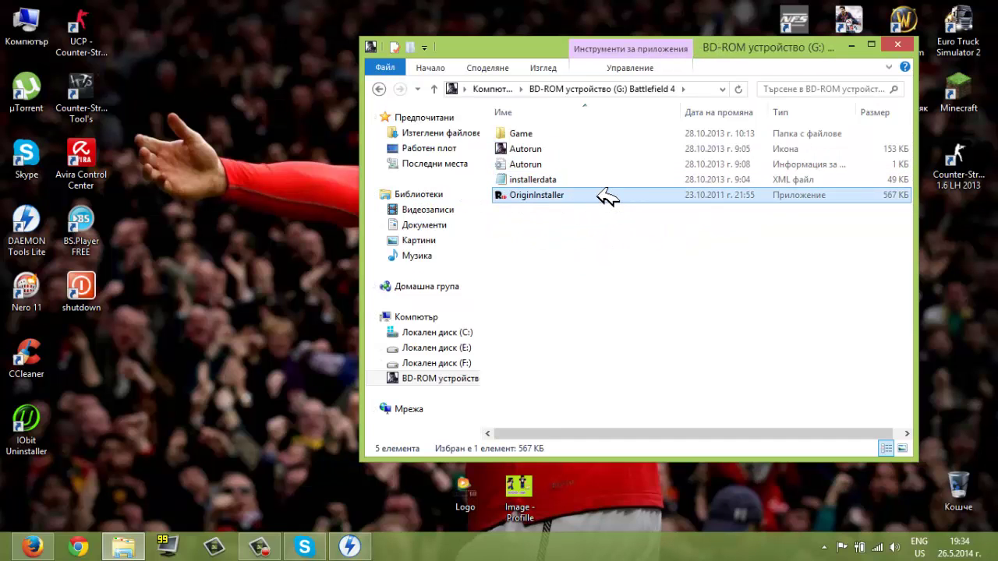
click(851, 44)
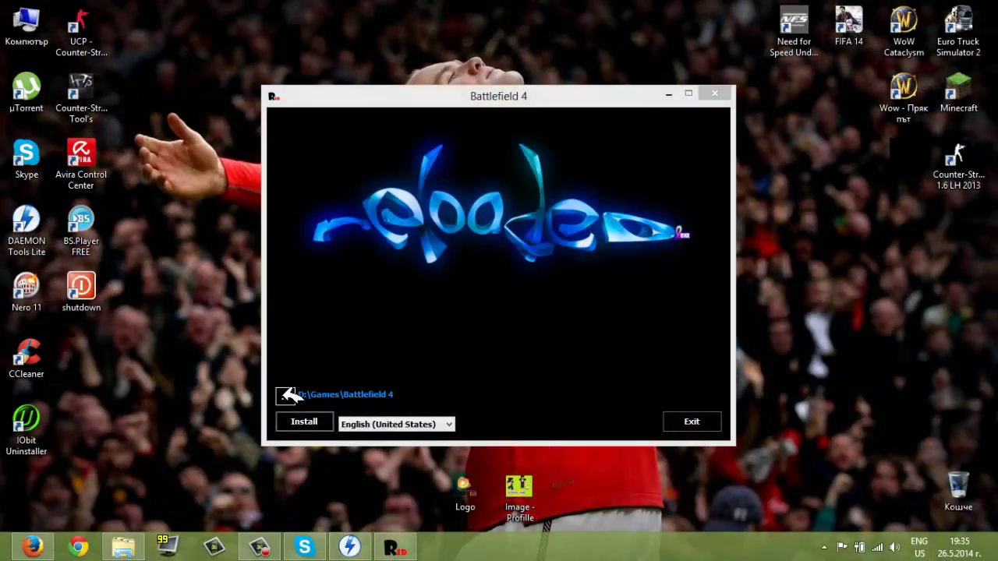
Step: Set the installation location to a new folder named "Games - Игри" on local disk F:
click(285, 395)
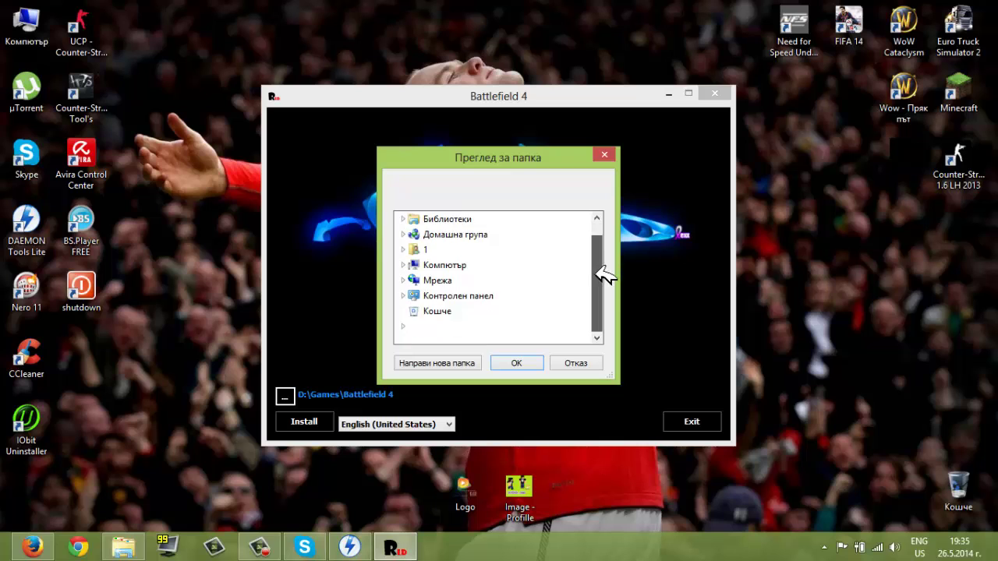
double_click(451, 282)
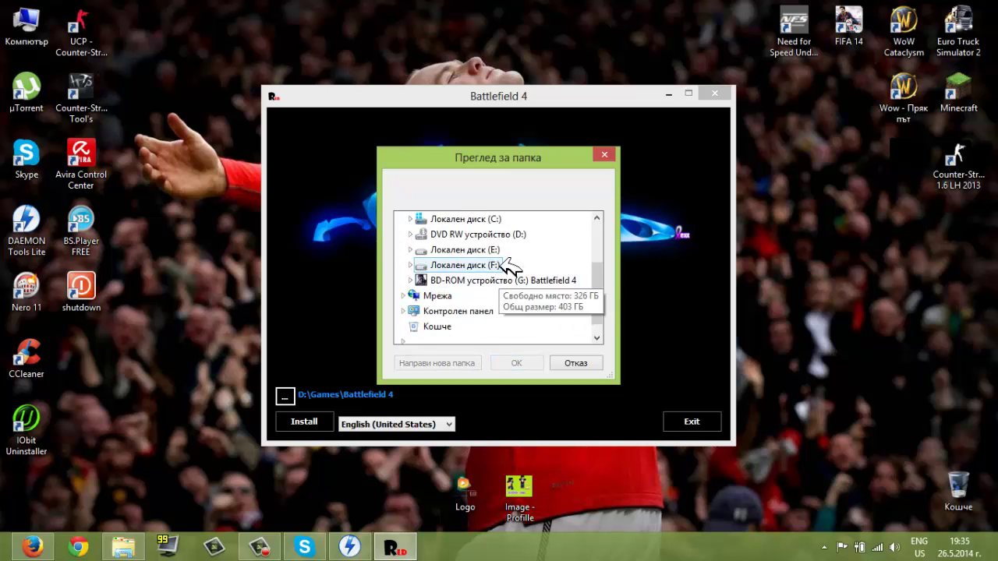
double_click(492, 266)
click(442, 368)
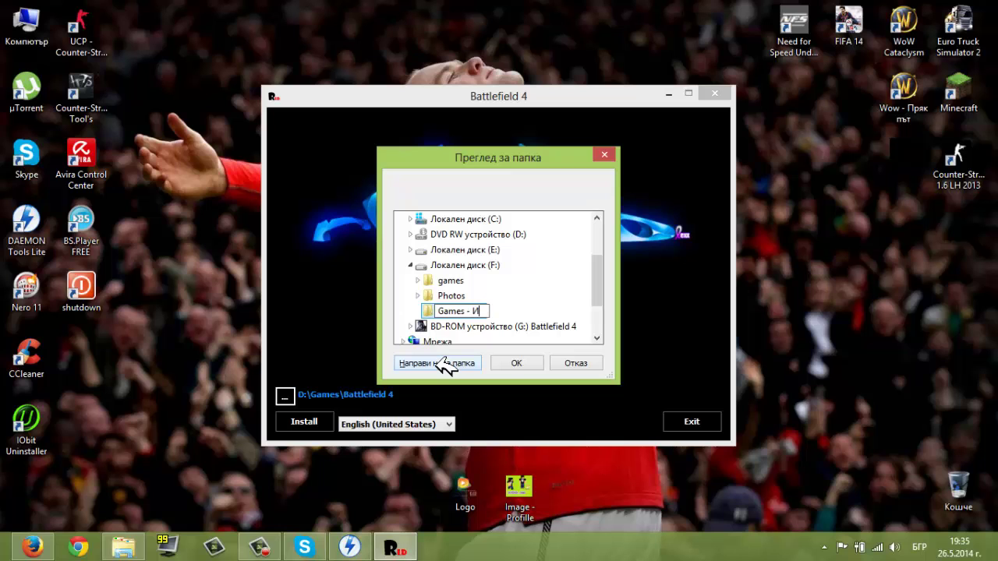
text(Games - Игри)
key(Return)
key(Return)
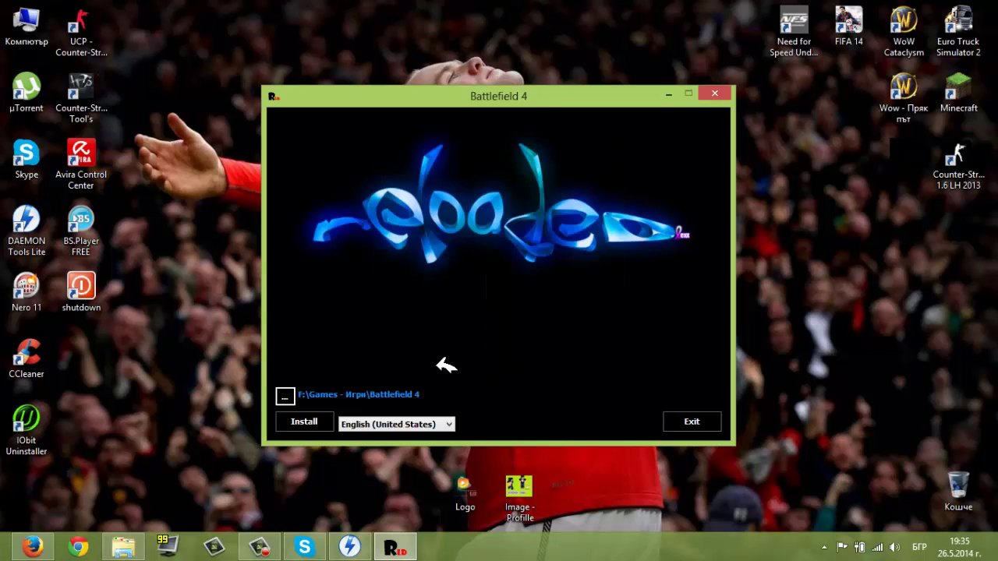
Step: Keep English (United States) as the game language and start the installation, confirming the destination folder
click(413, 426)
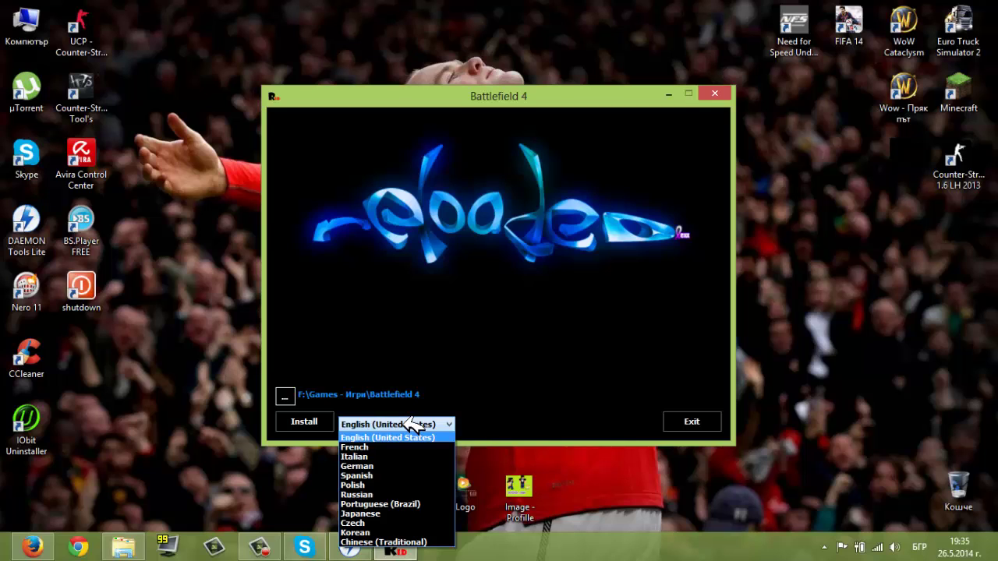
click(613, 450)
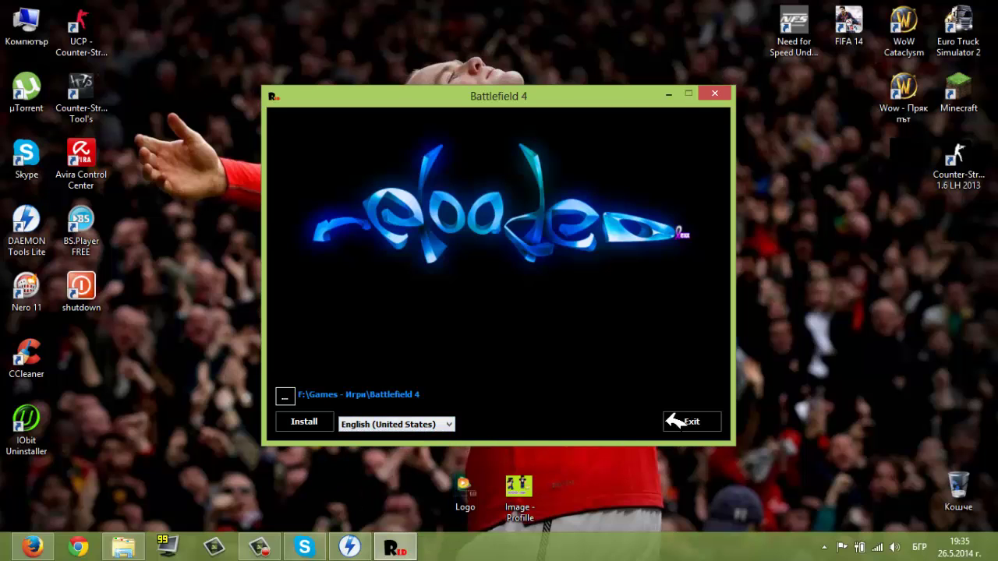
click(303, 421)
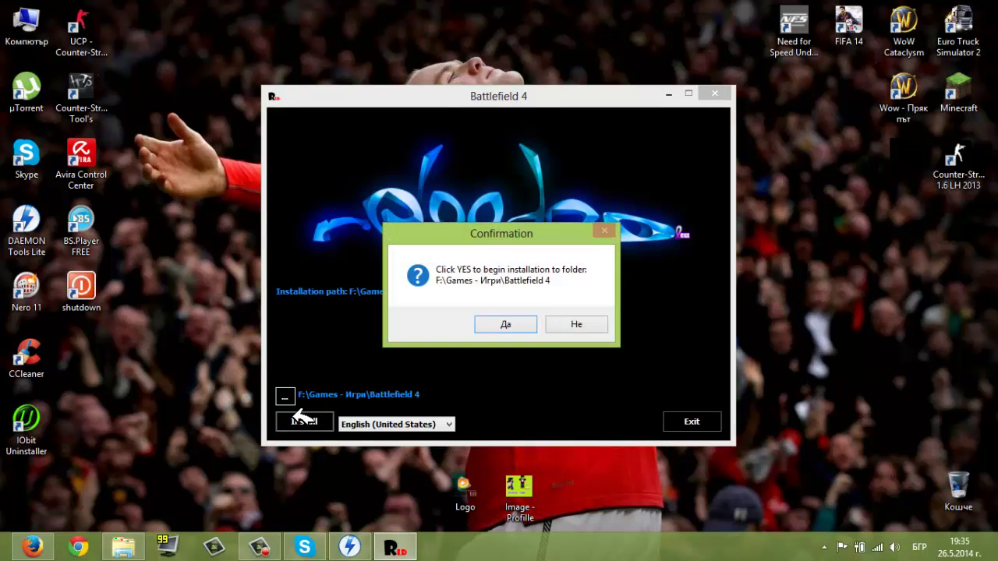
click(515, 323)
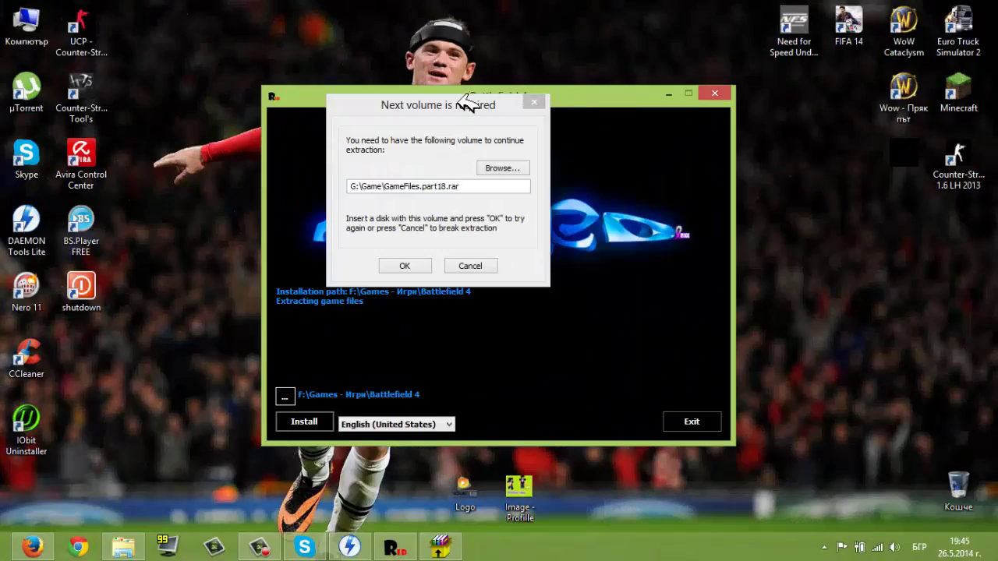
Step: Mount the rld-bf4b disc image from the games\DVD2 folder on local disk F: and close the File Explorer window
drag(465, 104, 524, 134)
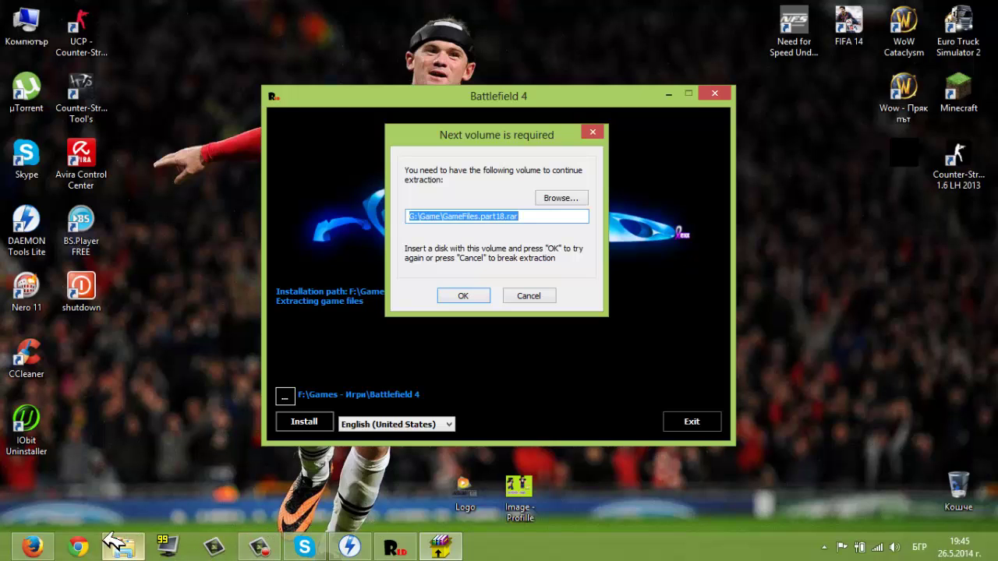
click(123, 546)
click(394, 88)
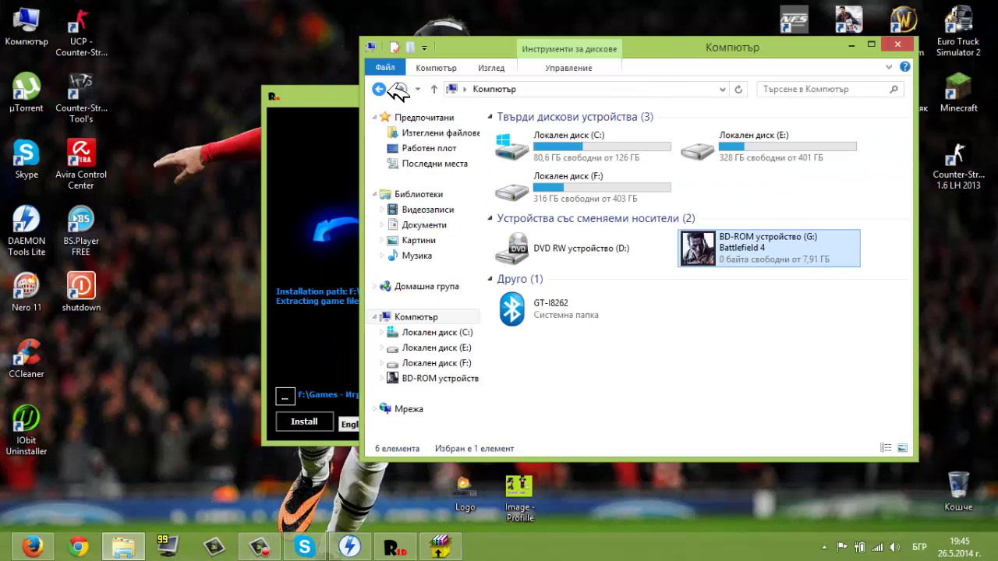
double_click(670, 184)
double_click(584, 134)
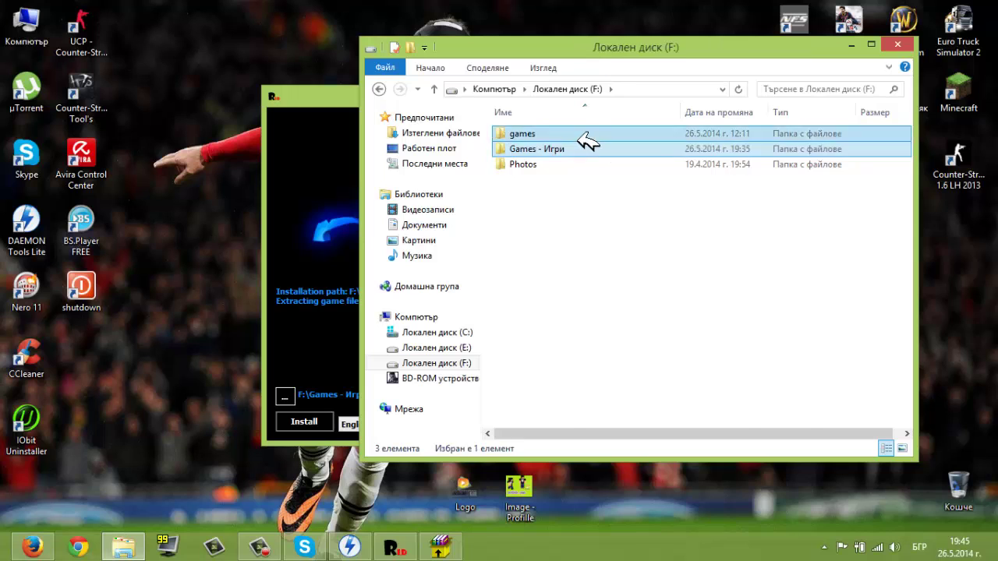
double_click(569, 195)
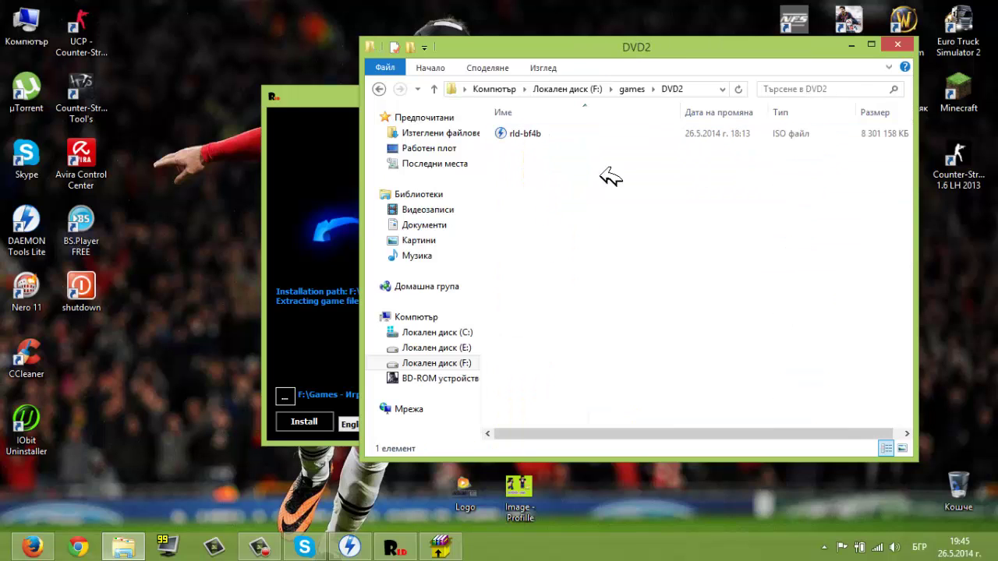
click(574, 133)
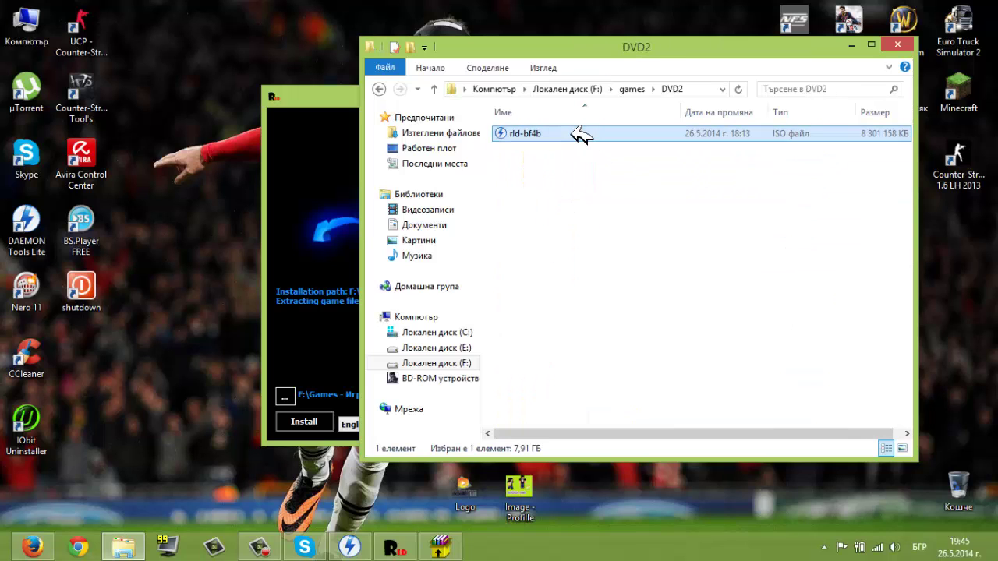
double_click(580, 134)
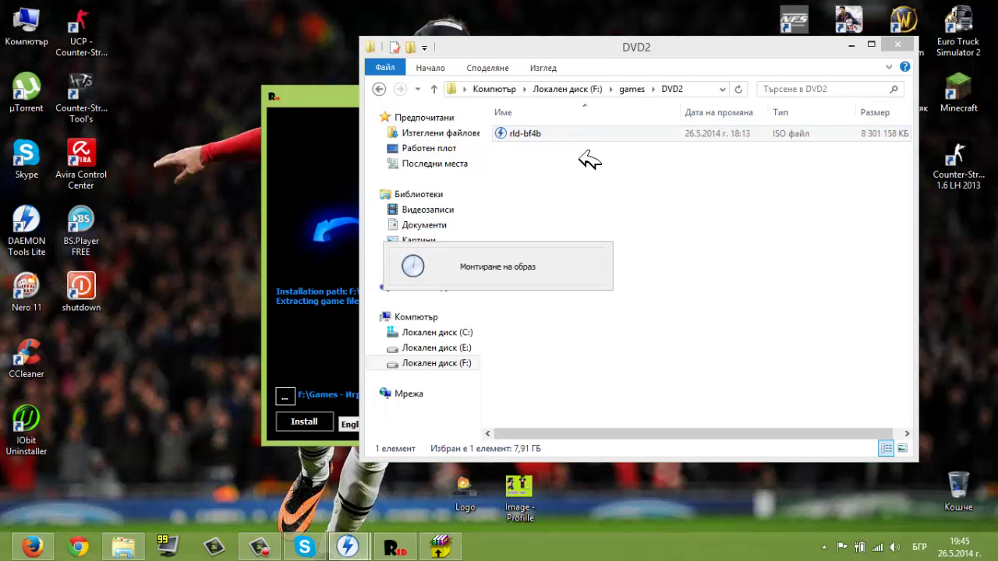
click(897, 45)
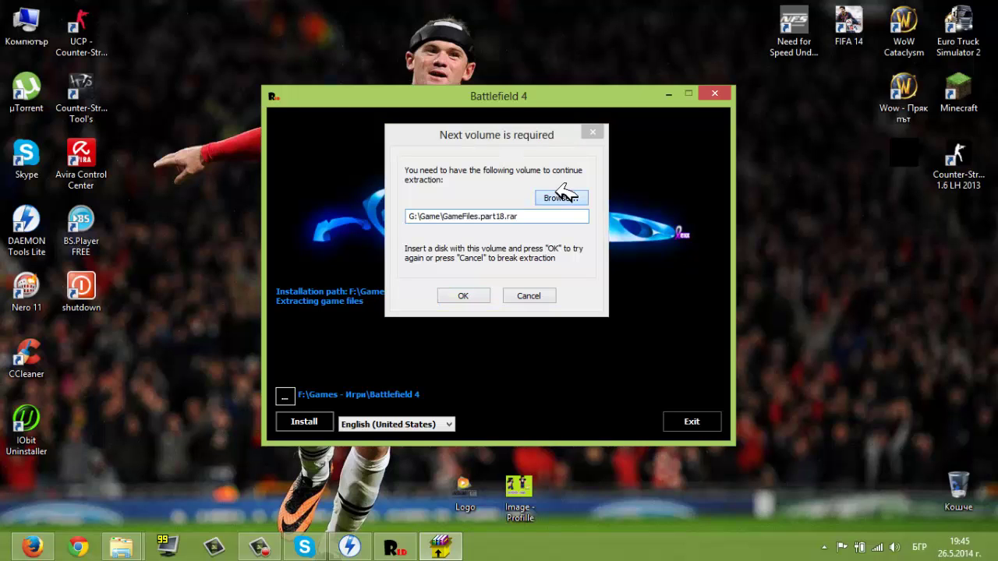
Step: Supply GameFiles.part18 from the Game folder of disc G: as the next volume and continue the extraction
click(561, 198)
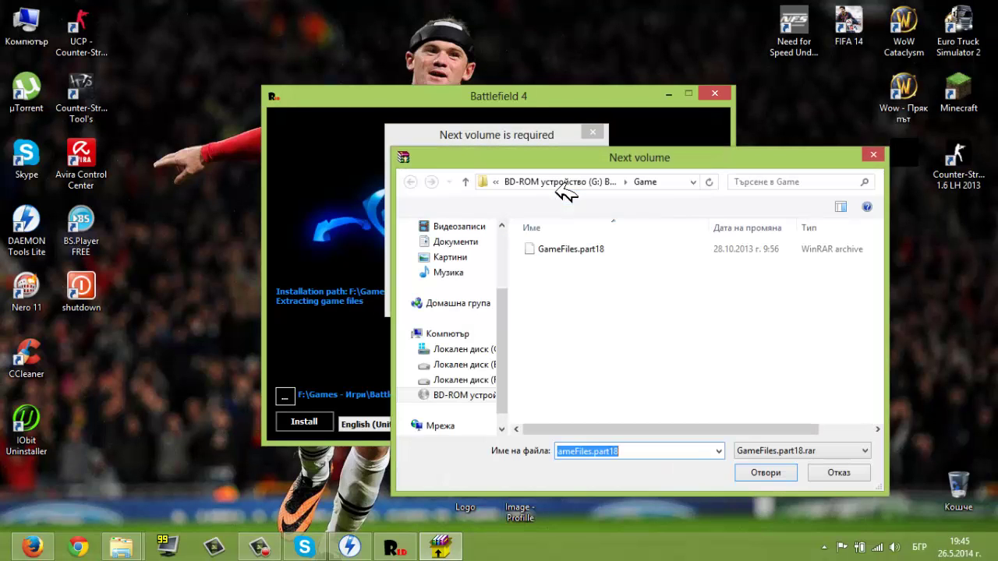
click(564, 248)
click(766, 470)
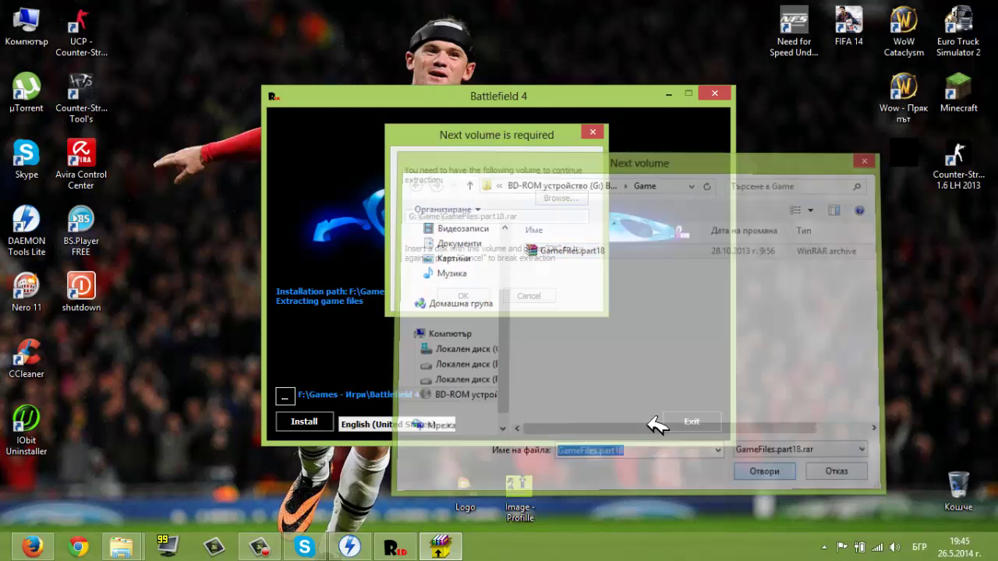
click(468, 295)
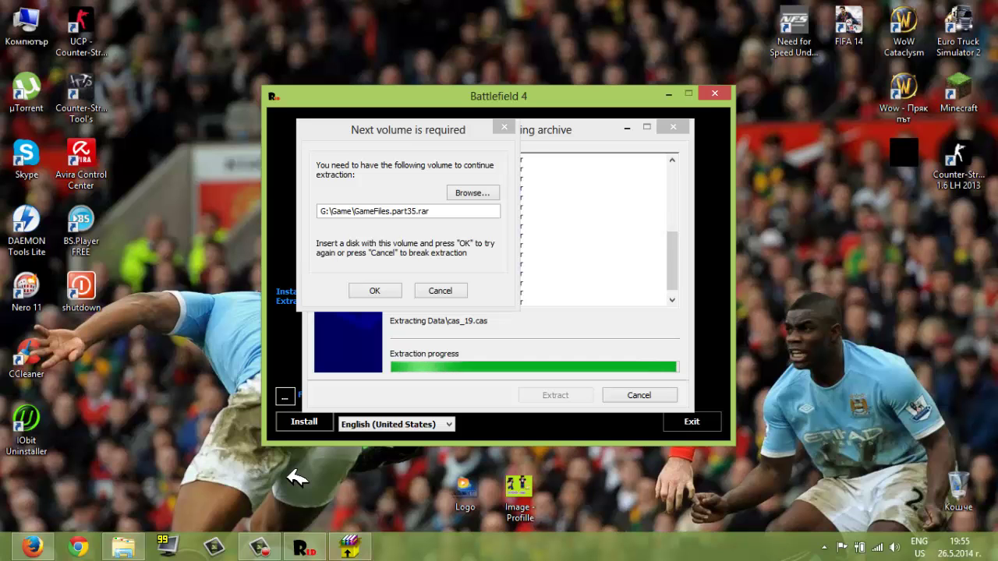
Step: Mount the rld-bf4c disc image from the games\DVD3 folder on local disk F:
click(121, 548)
click(632, 89)
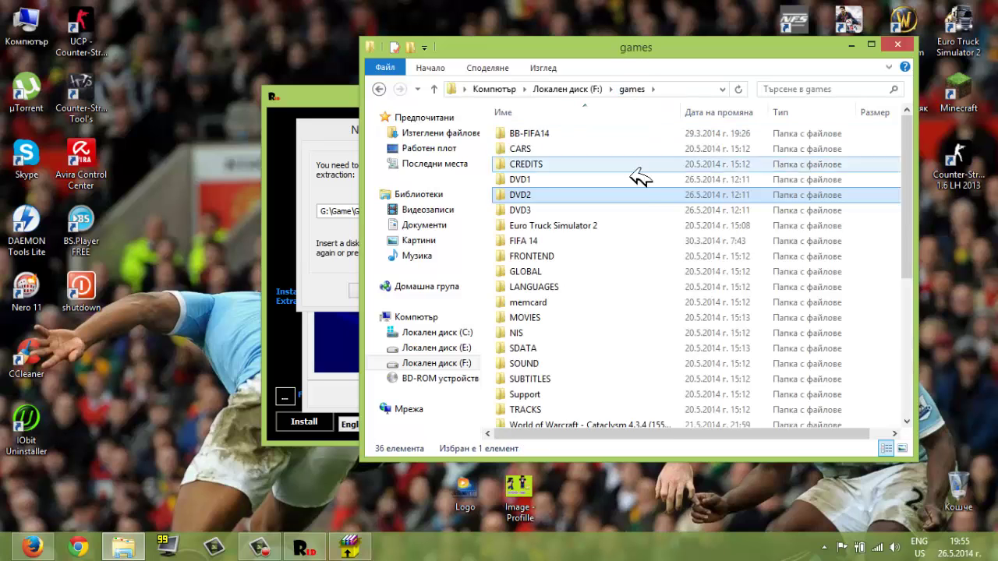
double_click(644, 198)
click(628, 135)
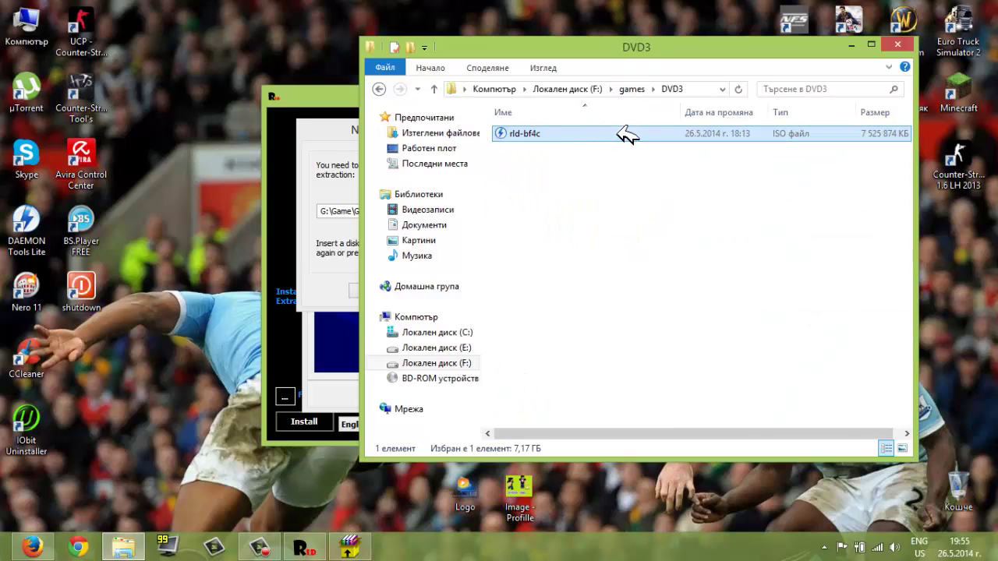
double_click(628, 135)
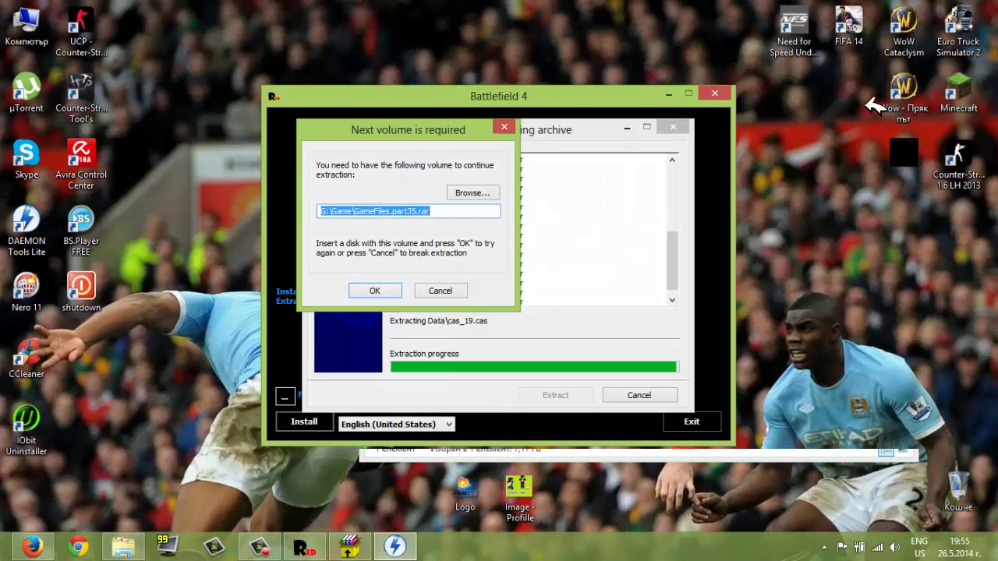
Step: Supply GameFiles.part35 from the Game folder of disc G: as the next volume and continue the extraction
click(482, 193)
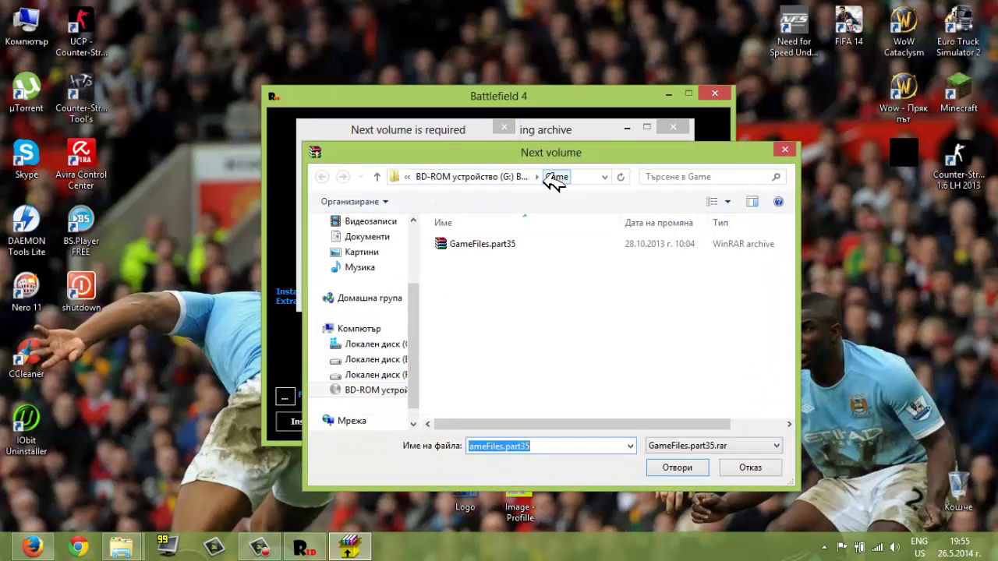
click(482, 244)
click(675, 467)
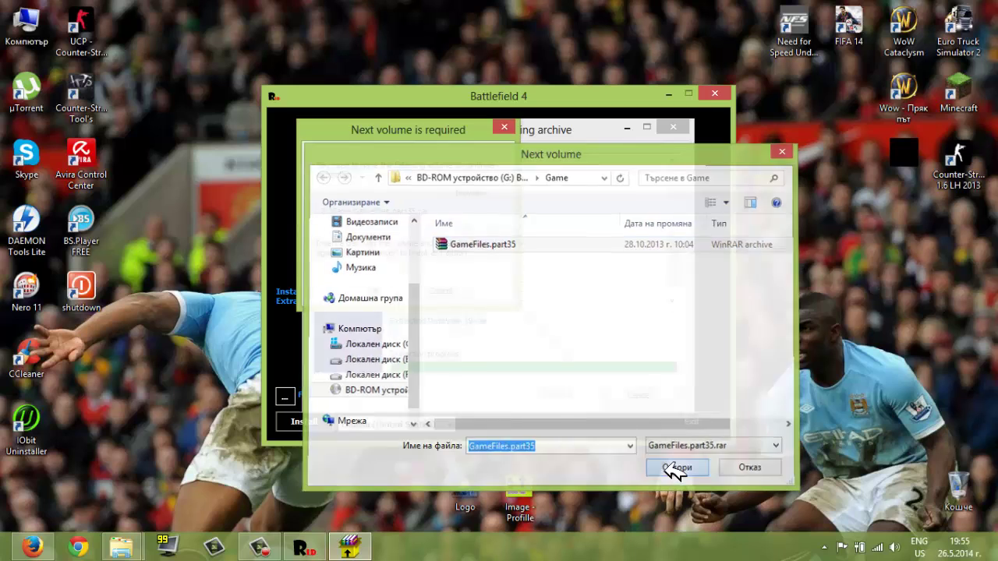
click(374, 290)
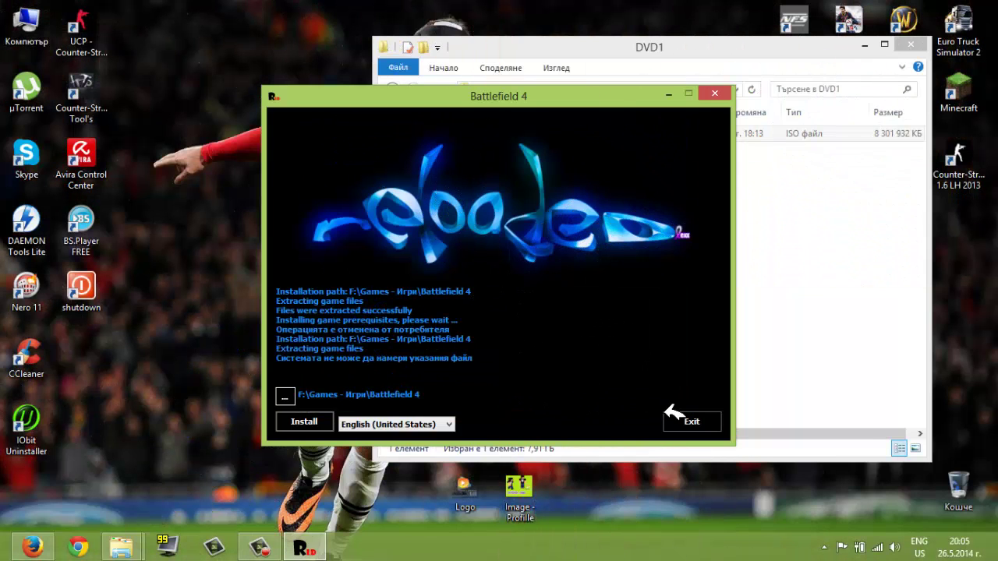
Step: Exit the Battlefield 4 installer, minimize the DVD1 window and bring up the window of mounted disc G:
click(684, 420)
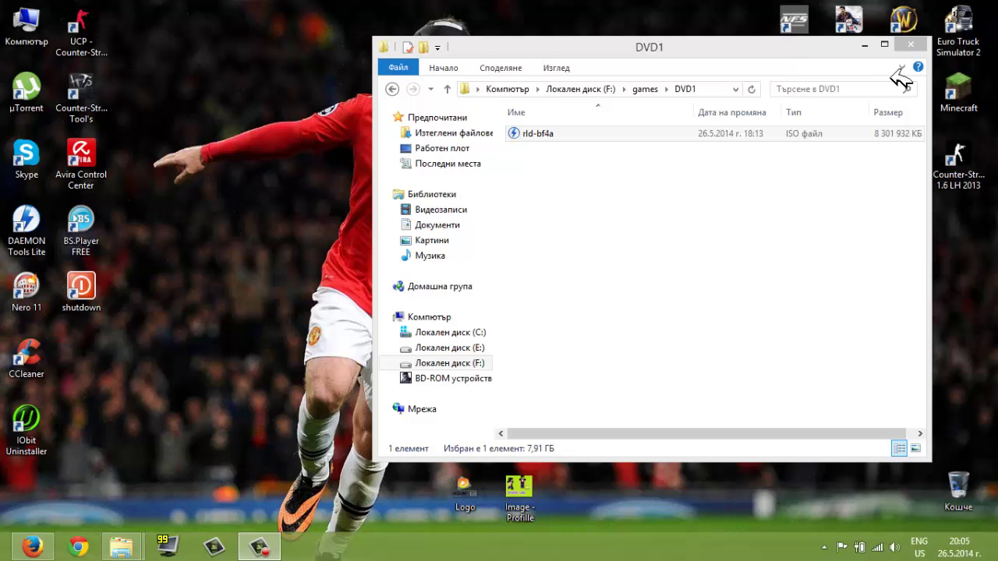
click(864, 45)
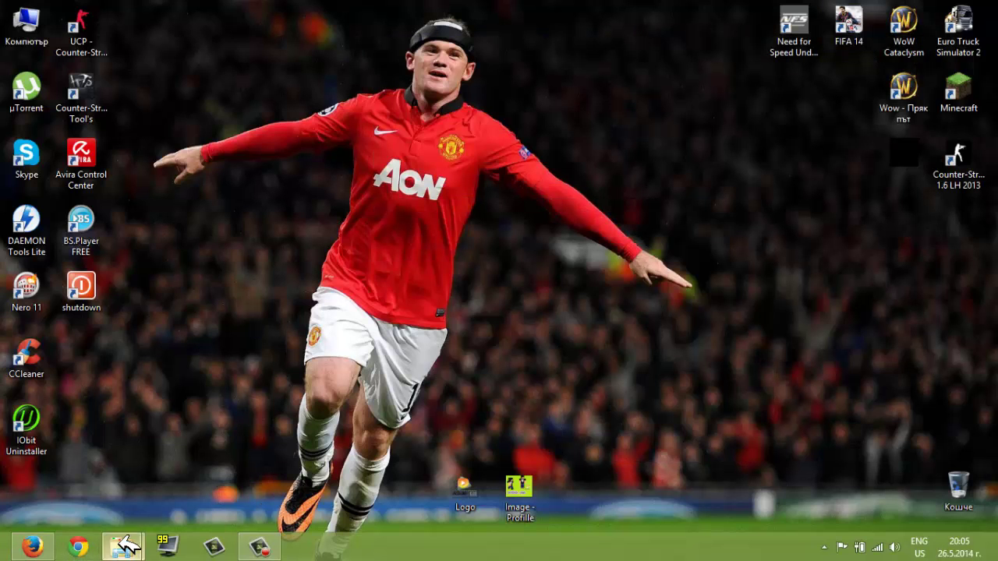
mouse_move(123, 546)
click(133, 515)
click(252, 473)
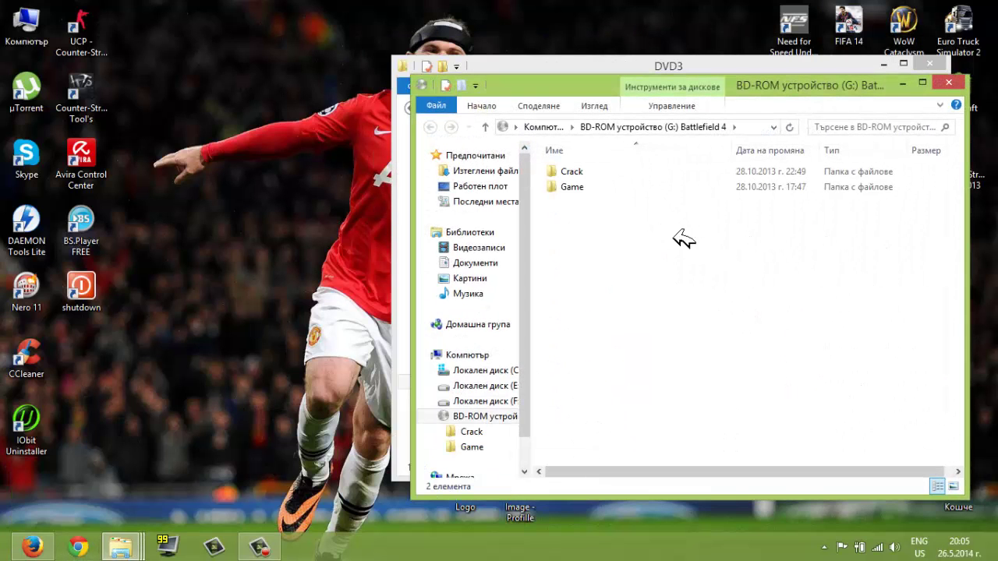
Step: Copy the bf4 and bf4_x86 applications from the disc's Crack folder and close that window
double_click(685, 173)
drag(664, 274, 635, 177)
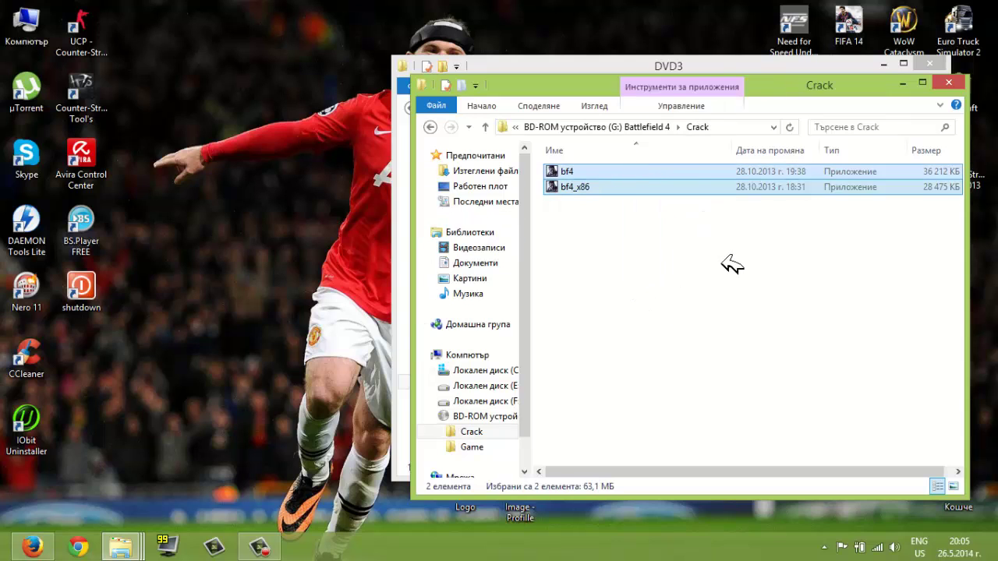
right_click(661, 178)
click(713, 374)
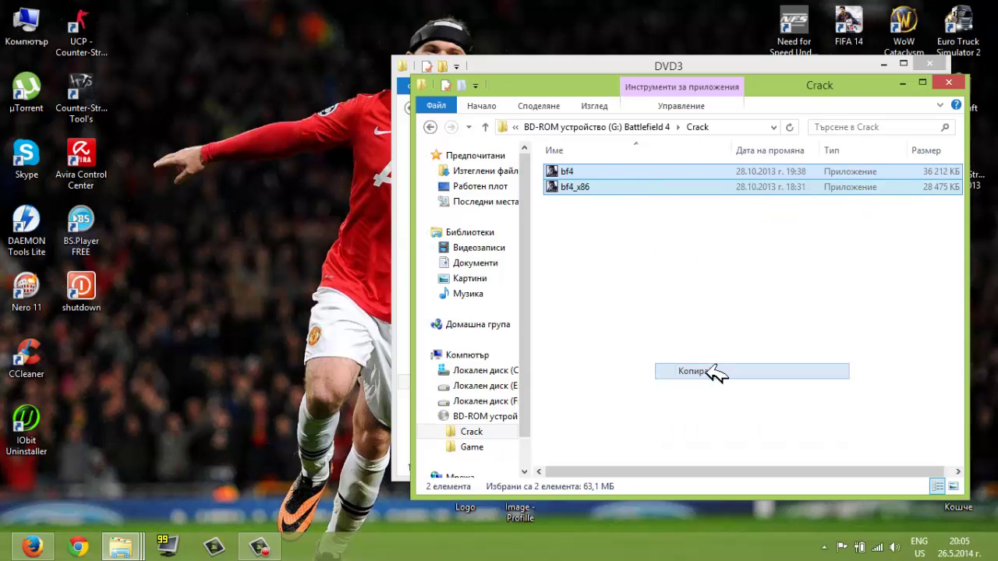
click(946, 83)
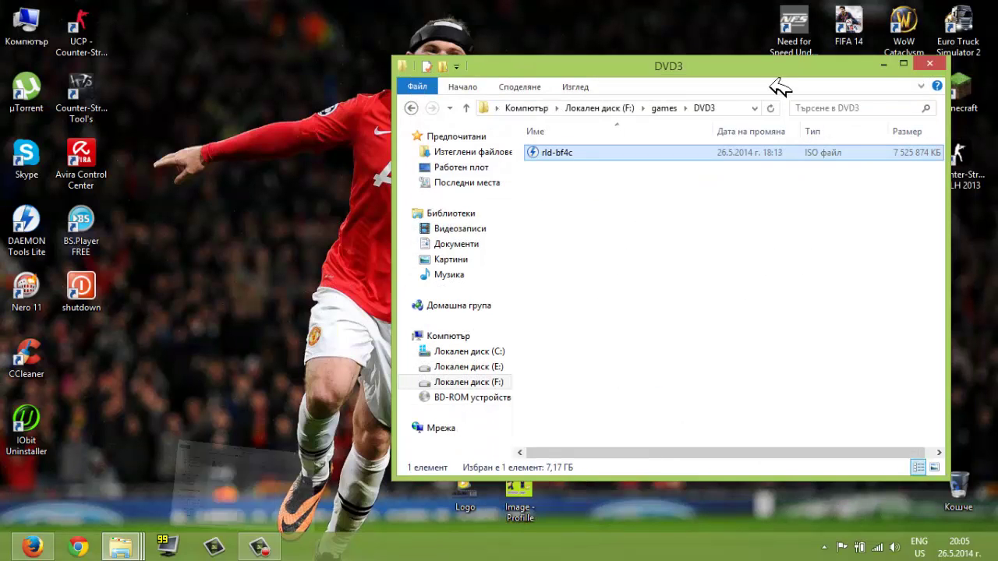
Step: Paste the copied files into F:\Games - Игри\Battlefield 4, replacing the files in the destination
click(483, 382)
double_click(635, 167)
double_click(629, 152)
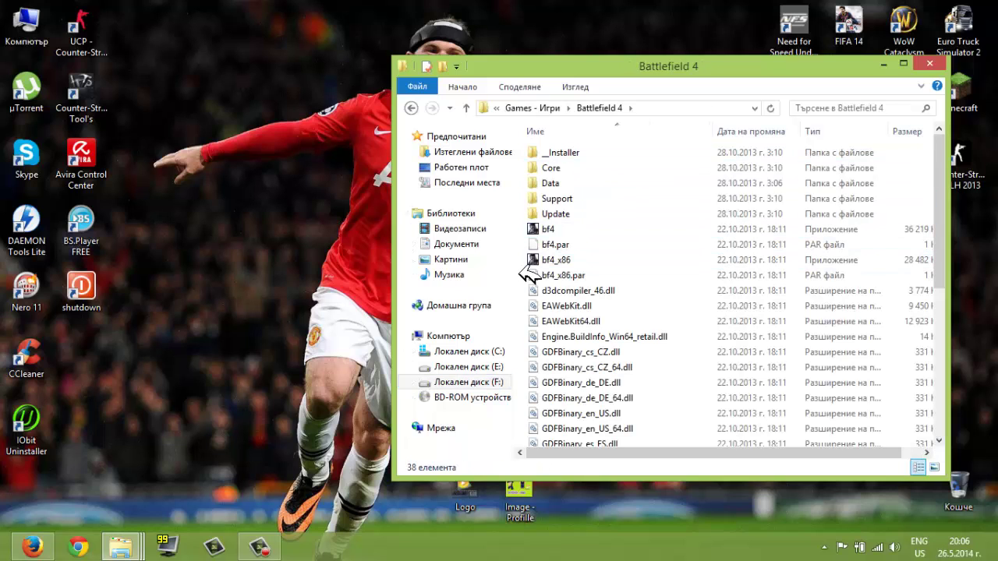
right_click(546, 279)
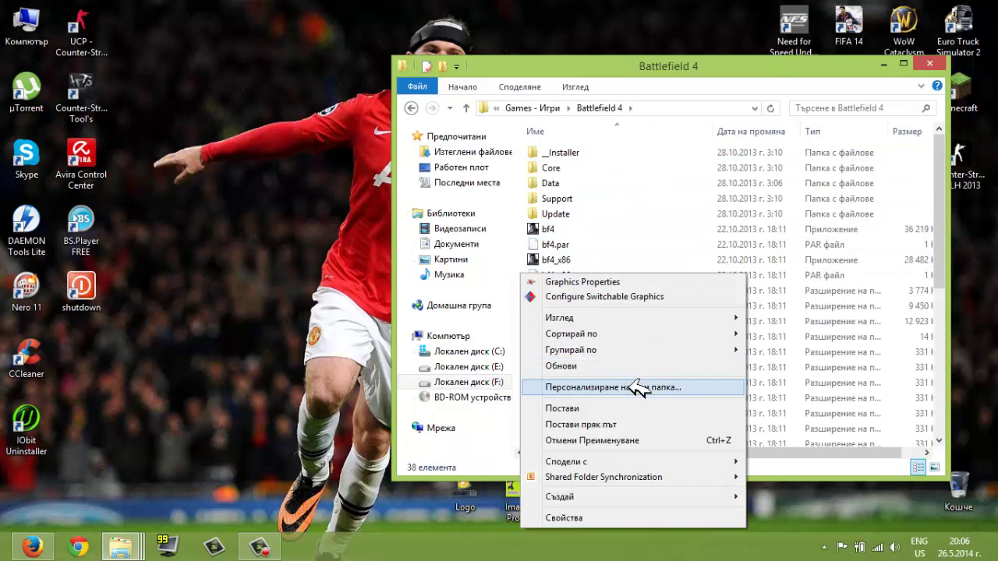
click(601, 411)
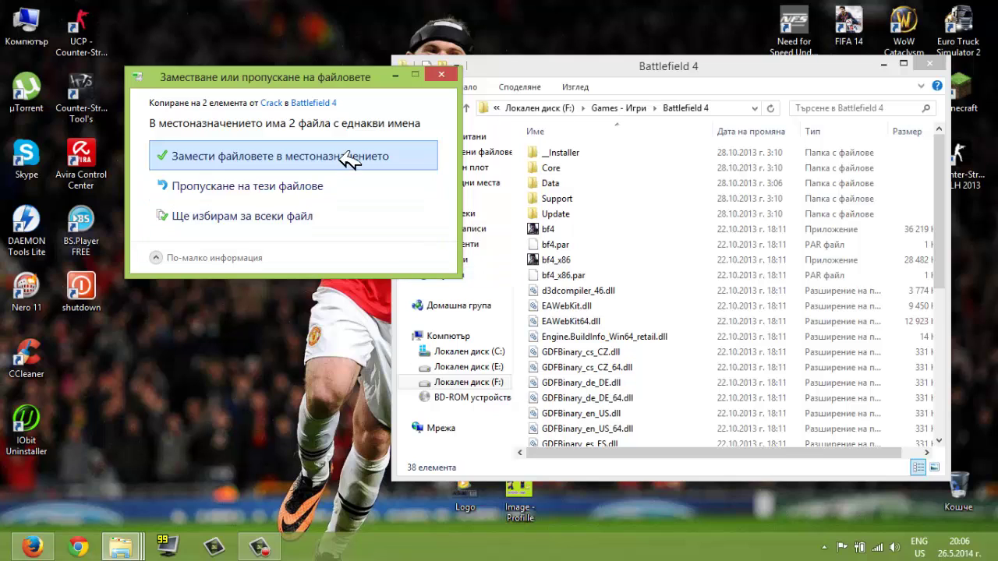
click(350, 156)
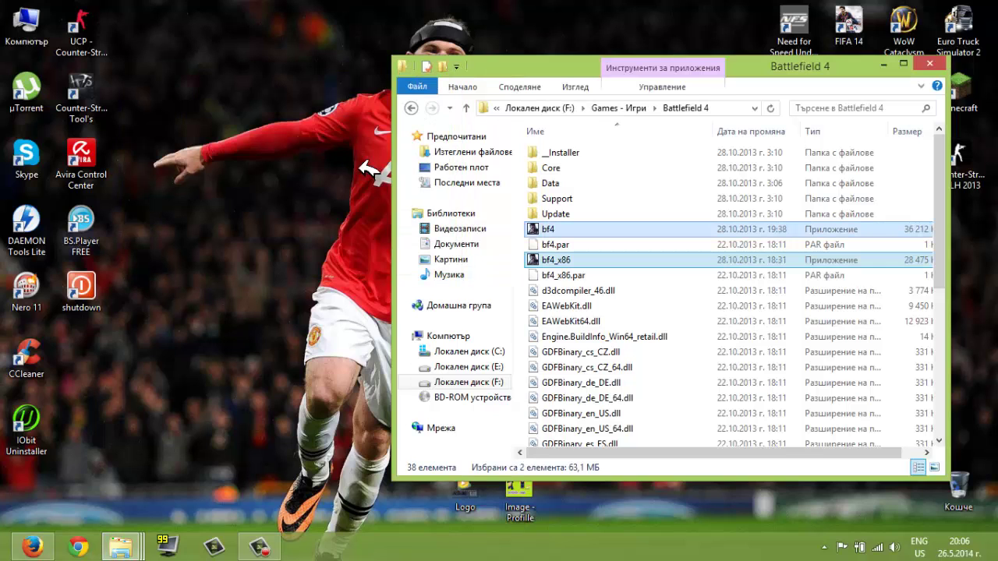
Step: Select the bf4 application in the Battlefield 4 folder and open its name for editing
click(821, 261)
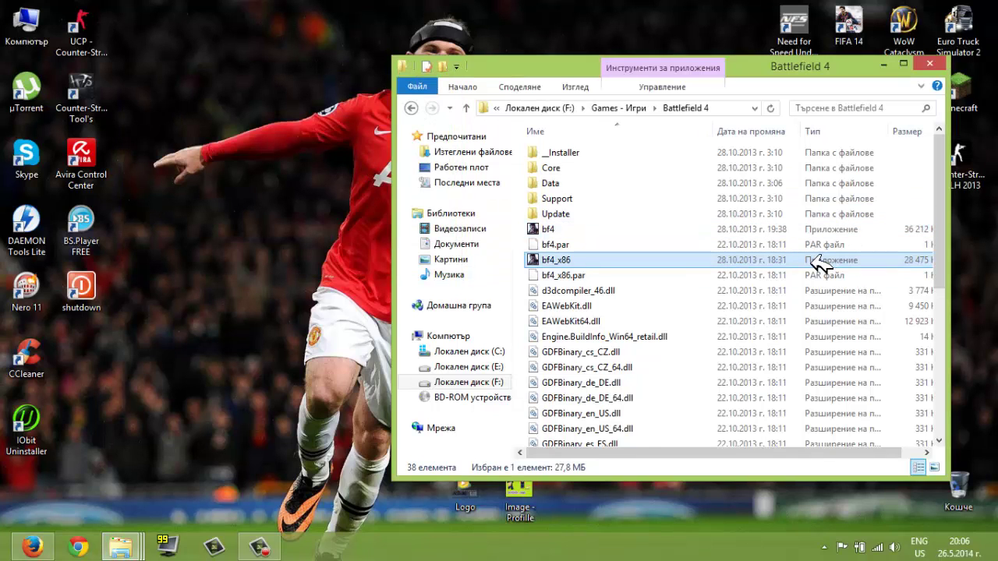
click(552, 229)
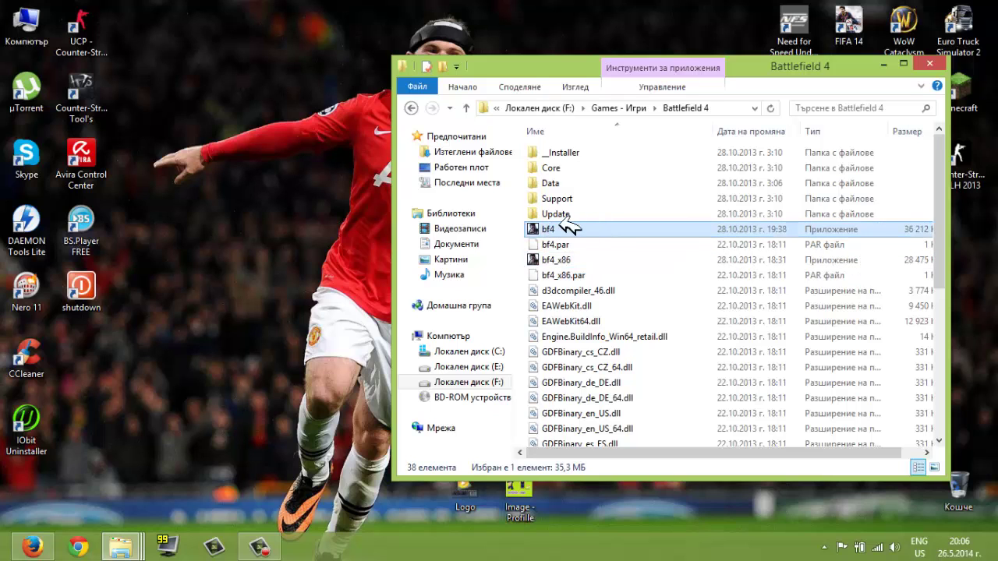
key(F2)
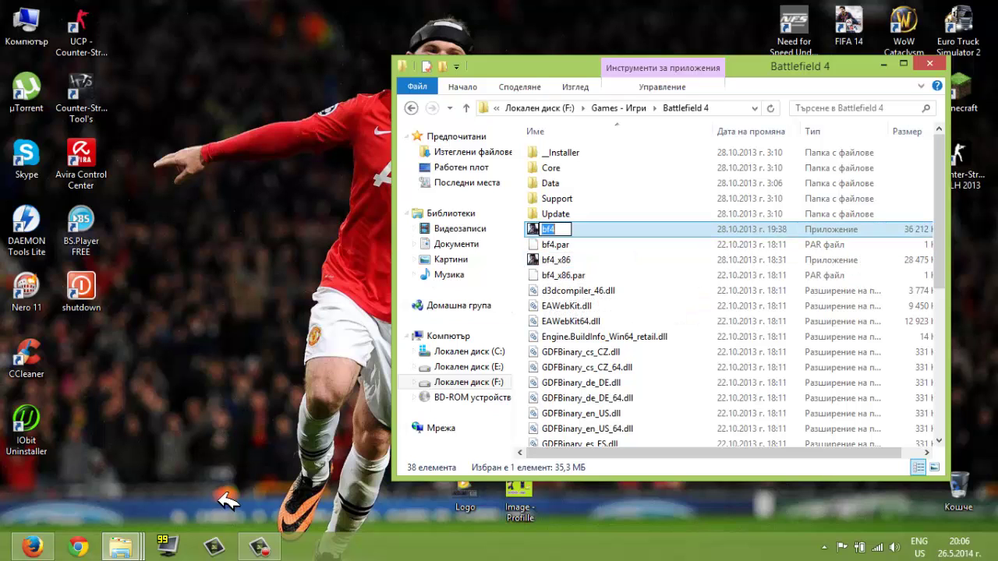